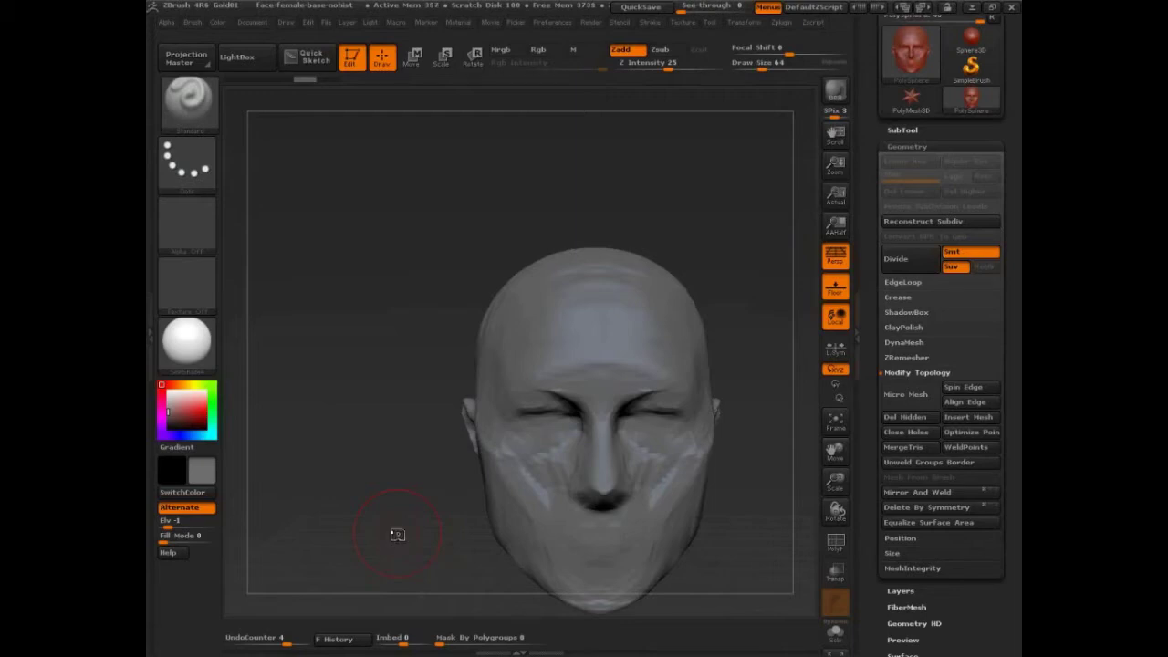
mouse_move(397, 534)
left_mouse_down()
mouse_move(758, 527)
mouse_move(693, 484)
mouse_move(710, 552)
left_mouse_up()
key("ctrl+shift")
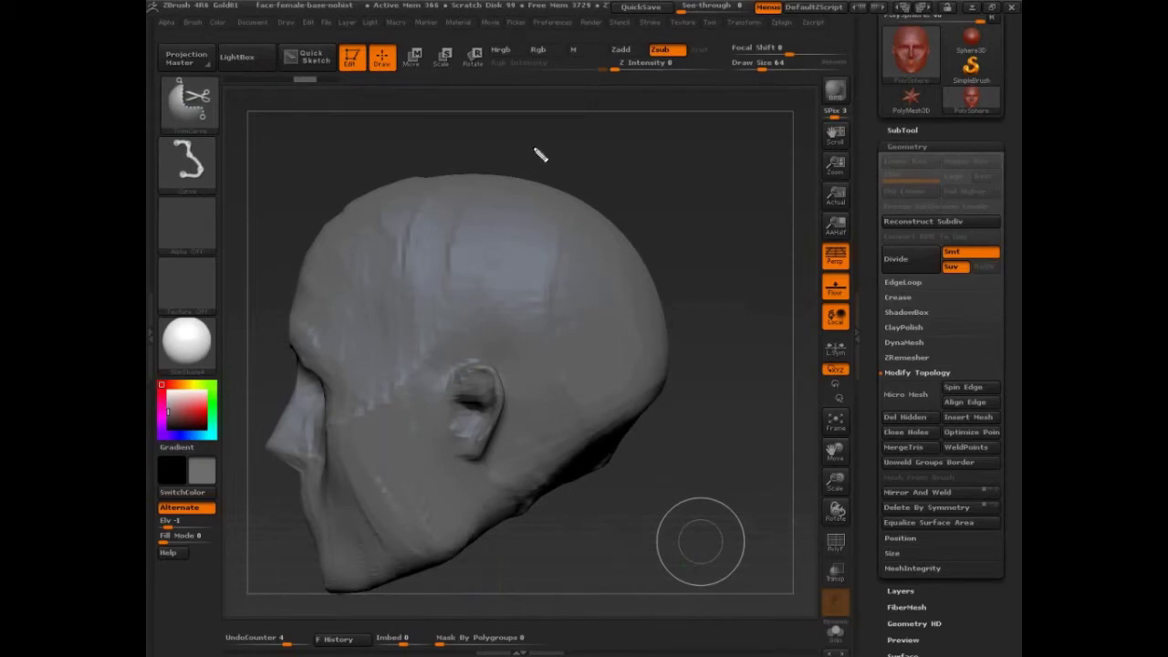
left_click_drag(714, 76, 714, 338)
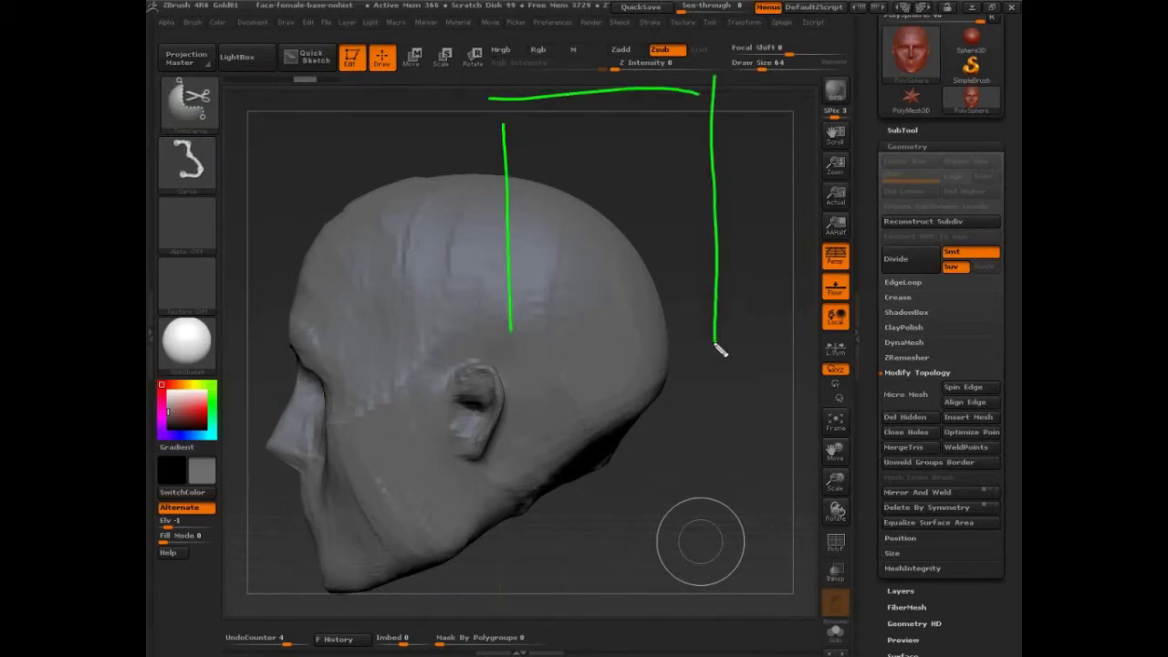
left_click_drag(520, 334, 713, 334)
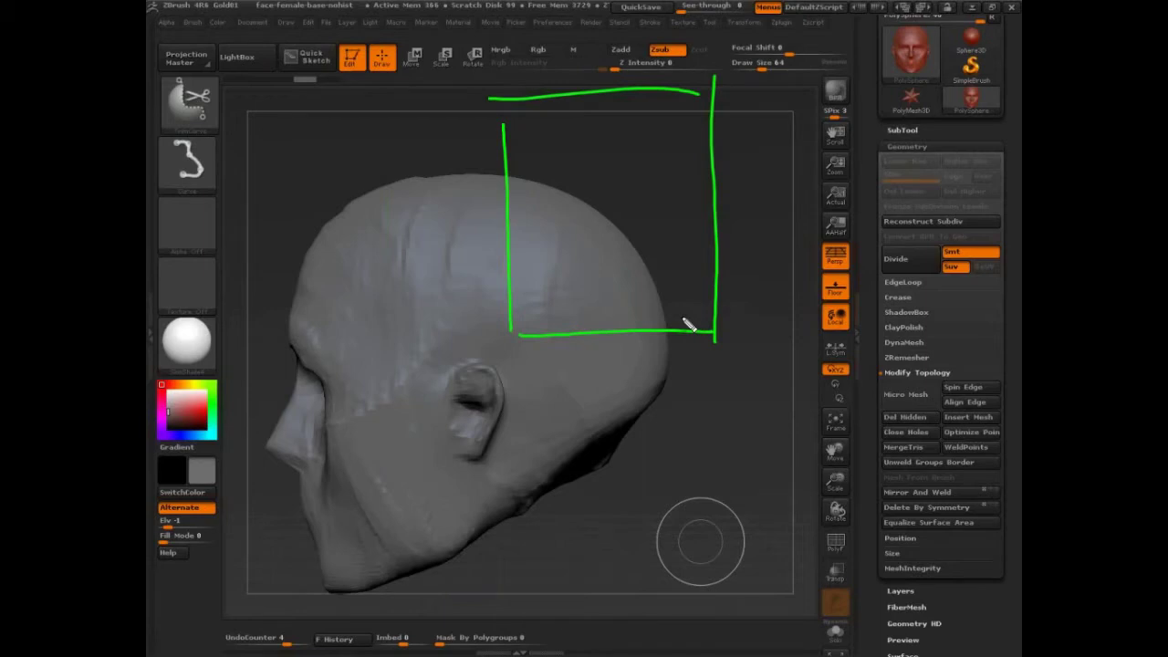
mouse_move(550, 271)
left_mouse_down()
mouse_move(538, 279)
mouse_move(615, 262)
mouse_move(639, 272)
left_mouse_up()
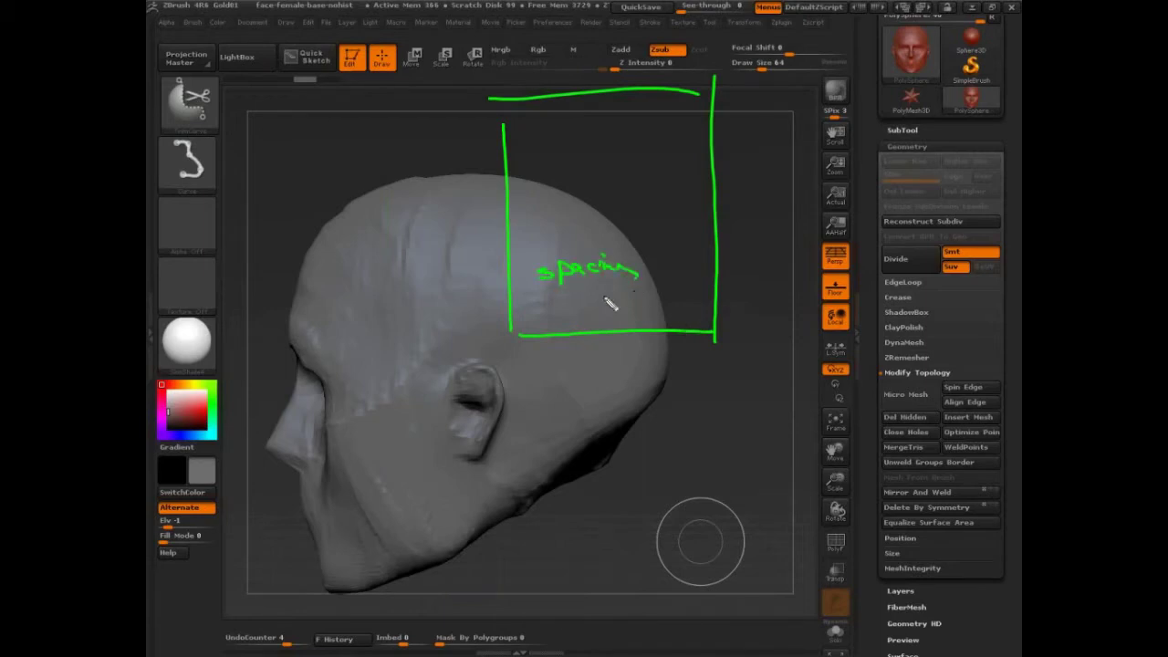
left_click_drag(528, 292, 685, 289)
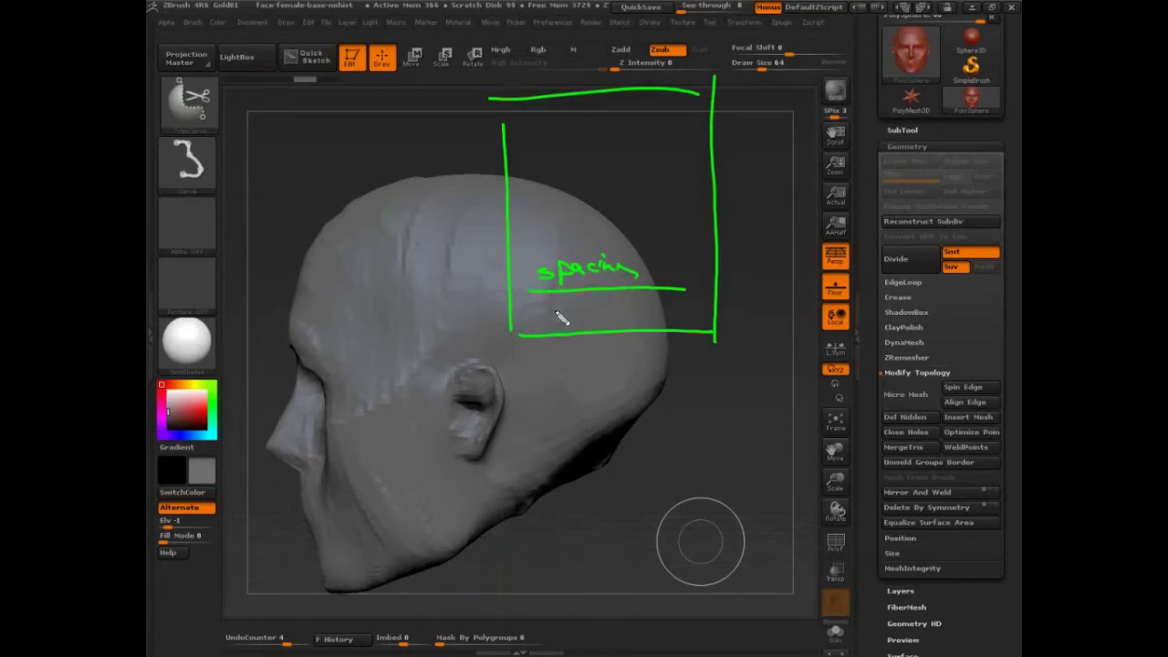
mouse_move(550, 316)
left_mouse_down()
mouse_move(620, 305)
mouse_move(630, 324)
mouse_move(623, 309)
mouse_move(686, 296)
left_mouse_up()
mouse_move(536, 280)
left_mouse_down()
mouse_move(536, 296)
mouse_move(604, 304)
left_mouse_up()
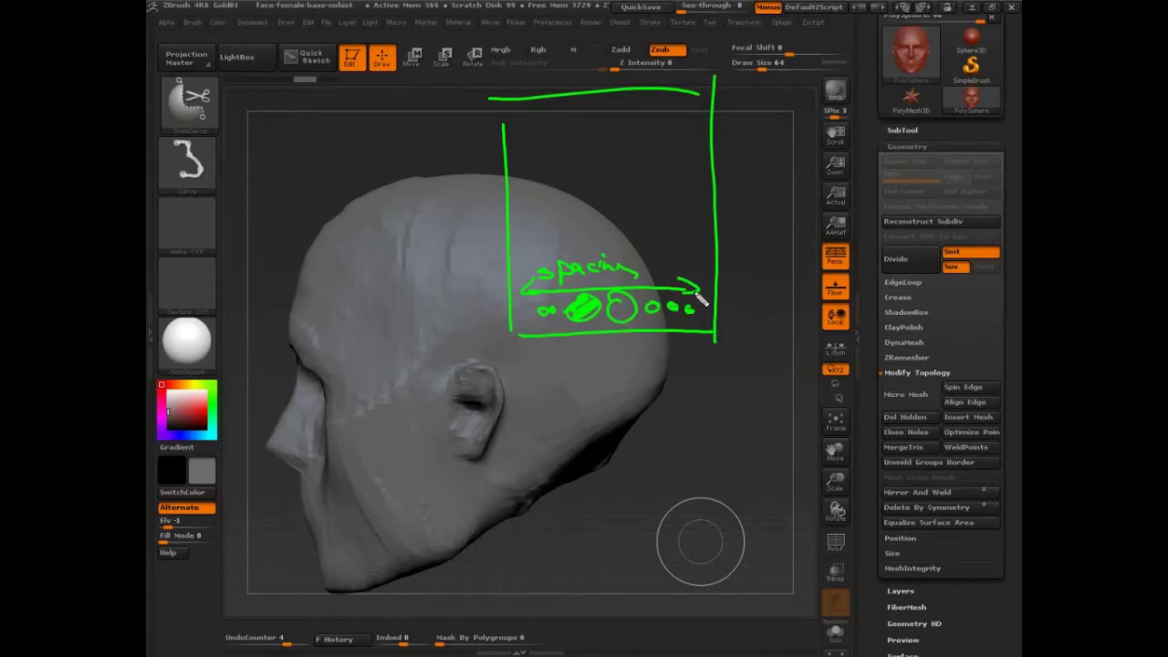
mouse_move(549, 400)
left_mouse_down()
mouse_move(621, 387)
mouse_move(691, 404)
left_mouse_up()
mouse_move(725, 396)
left_mouse_down()
mouse_move(737, 409)
mouse_move(726, 398)
left_mouse_up()
mouse_move(531, 471)
left_mouse_down()
mouse_move(617, 449)
mouse_move(732, 448)
mouse_move(534, 470)
mouse_move(734, 469)
mouse_move(701, 475)
left_mouse_up()
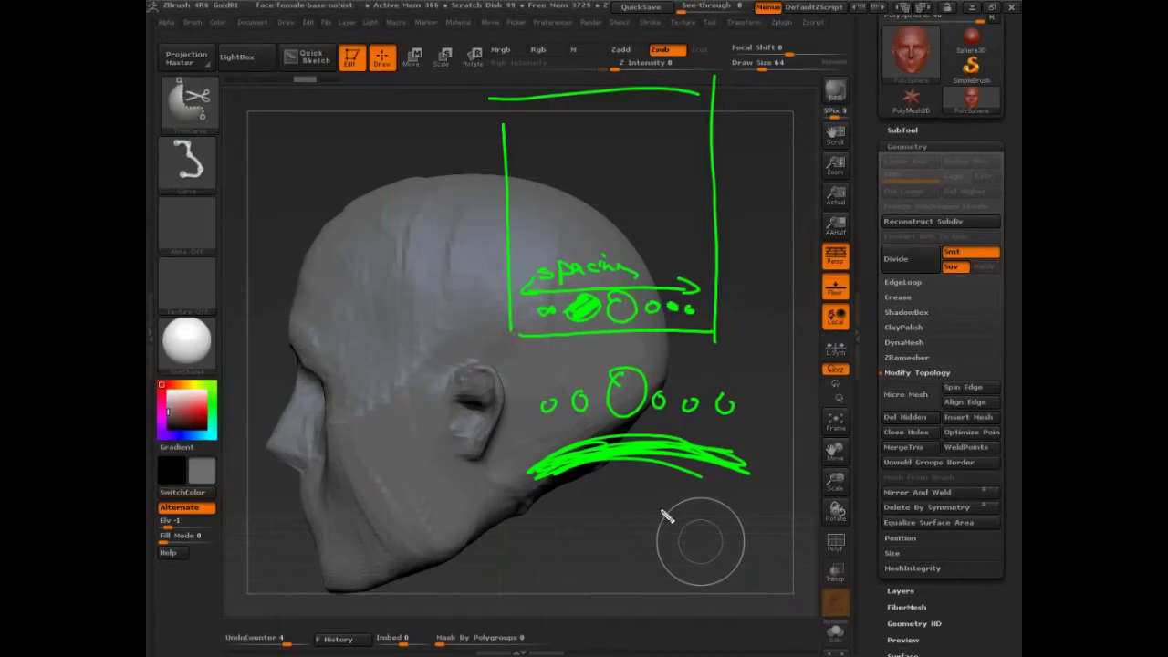
left_click(289, 176)
left_click(318, 171)
left_click(350, 170)
left_click(384, 169)
left_click(421, 170)
left_click_drag(294, 176, 384, 165)
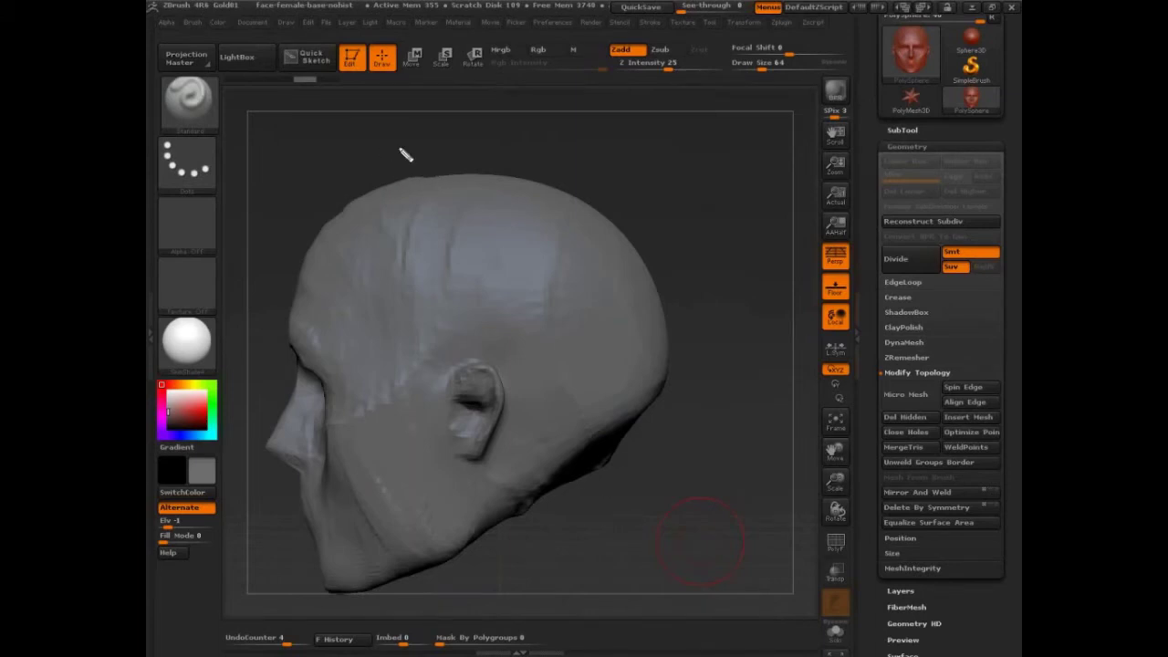
left_click_drag(436, 139, 546, 266)
left_click_drag(520, 173, 652, 354)
left_click_drag(577, 161, 673, 370)
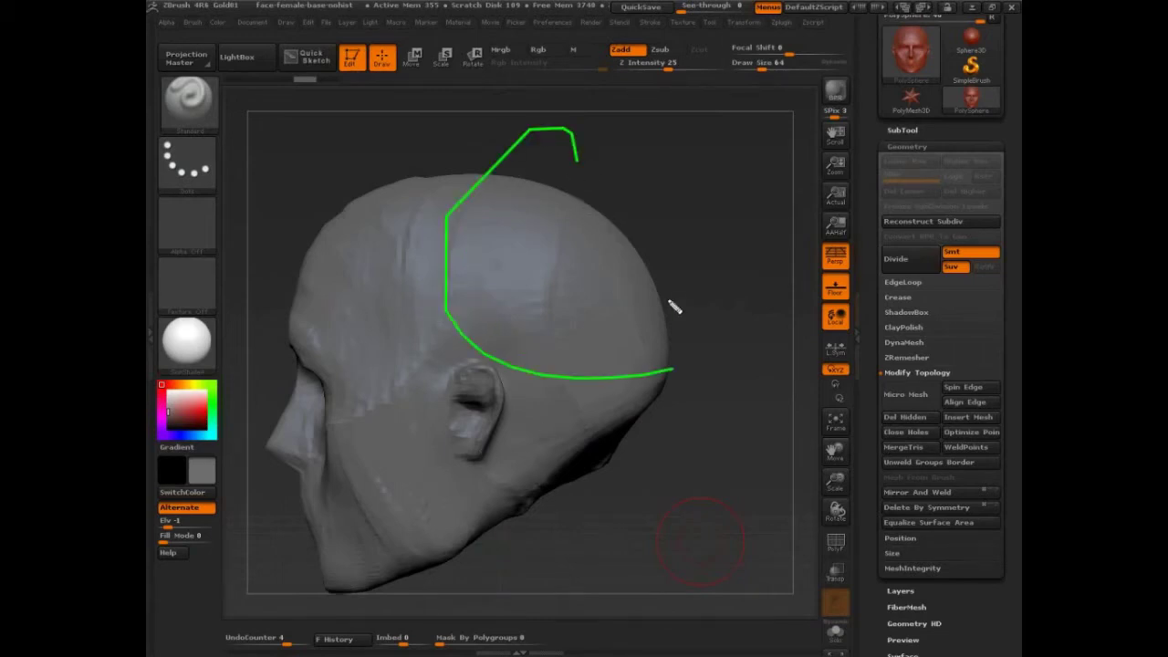
mouse_move(514, 250)
left_mouse_down()
mouse_move(585, 313)
mouse_move(713, 288)
mouse_move(730, 330)
mouse_move(654, 350)
left_mouse_up()
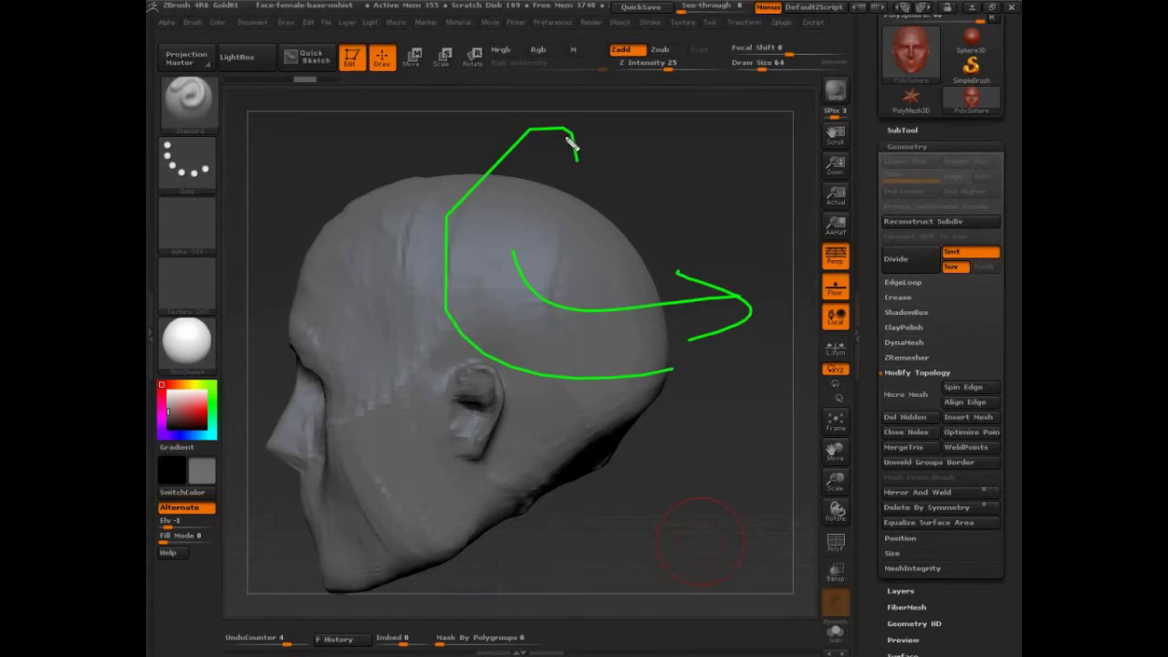
mouse_move(584, 126)
left_mouse_down()
mouse_move(560, 152)
mouse_move(550, 139)
mouse_move(529, 147)
left_mouse_up()
left_click_drag(419, 208, 478, 224)
left_click_drag(466, 290, 392, 325)
mouse_move(476, 317)
left_mouse_down()
mouse_move(432, 358)
mouse_move(470, 369)
mouse_move(491, 419)
left_mouse_up()
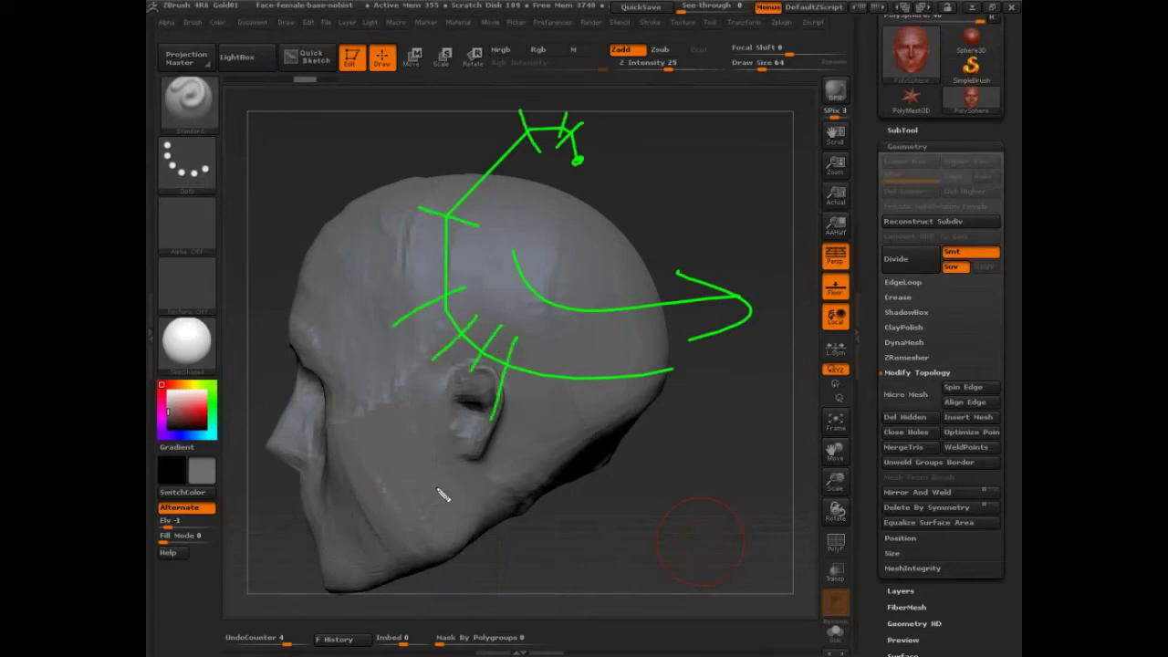
mouse_move(518, 130)
left_mouse_down()
mouse_move(454, 213)
mouse_move(432, 293)
left_mouse_up()
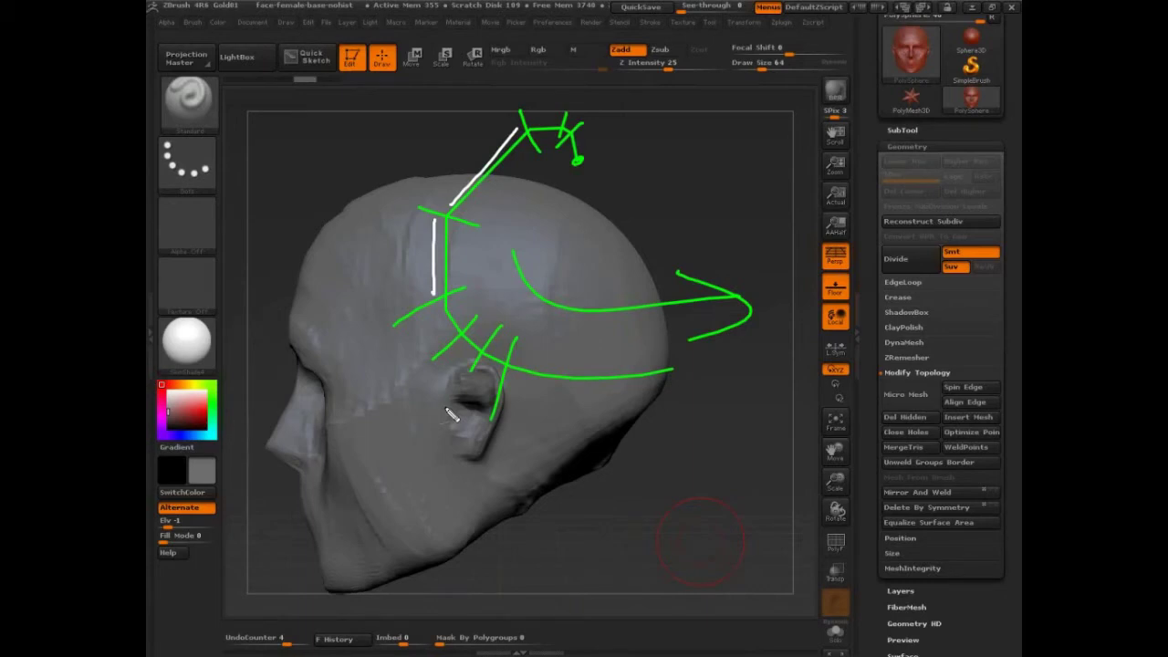
key("Escape")
Subdivide the head mesh twice, up to subdivision level 3.
mouse_move(672, 532)
left_mouse_down()
mouse_move(691, 548)
mouse_move(683, 524)
left_mouse_up()
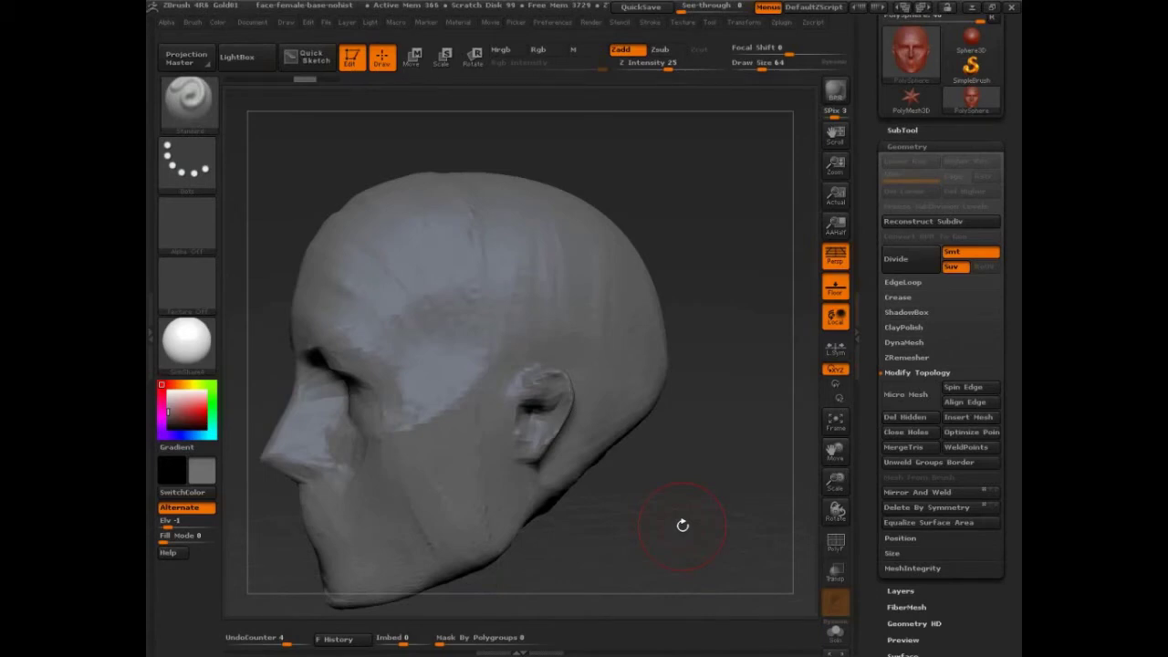
left_click_drag(683, 525, 720, 537)
key("ctrl+d")
key("ctrl+d")
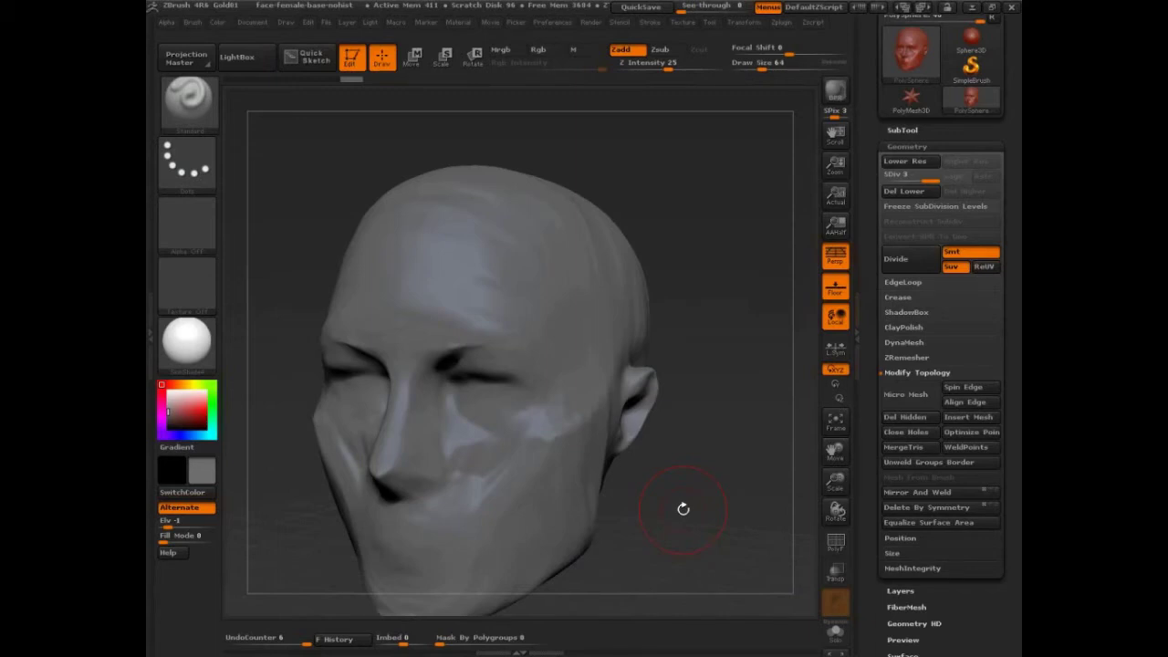
Reduce the brush's draw size to 17 and try a stroke across the side of the head above the ear.
left_click_drag(712, 485, 493, 306)
key("bracketleft")
key("bracketleft")
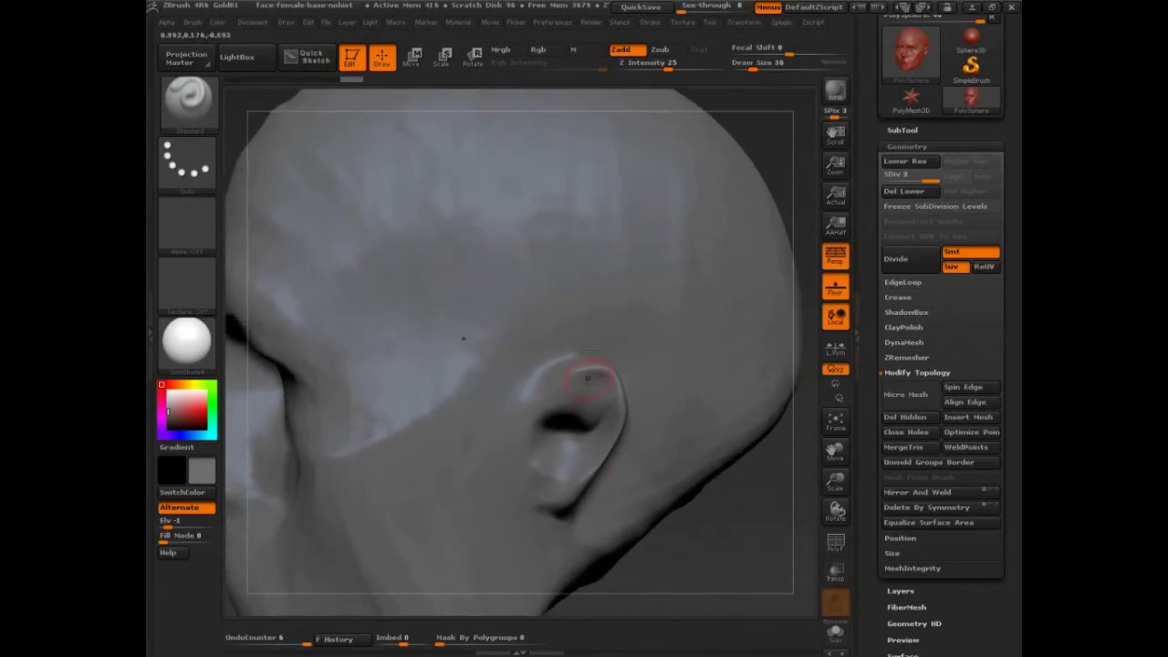
key("s")
left_click(641, 245)
mouse_move(625, 232)
left_mouse_down()
mouse_move(514, 281)
mouse_move(520, 273)
left_mouse_up()
key("ctrl+z")
Expand the Lazy Mouse stroke settings, and give the head the MatCap Gray material with white as the main colour.
left_click(649, 22)
left_click(687, 244)
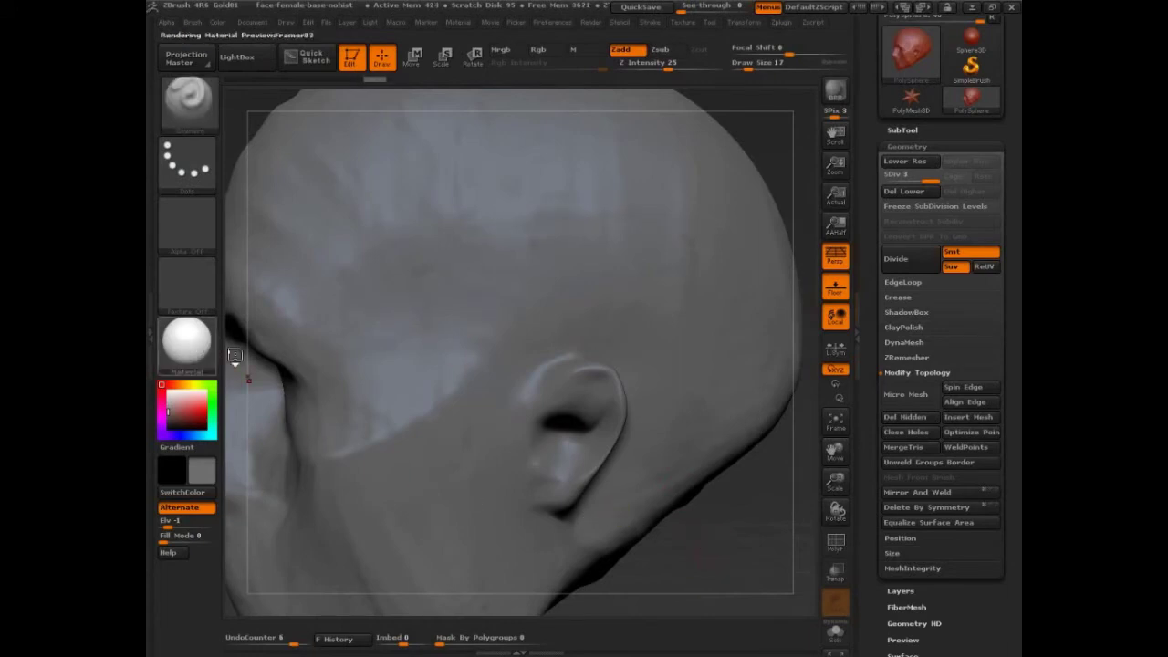
left_click(187, 339)
left_click(732, 356)
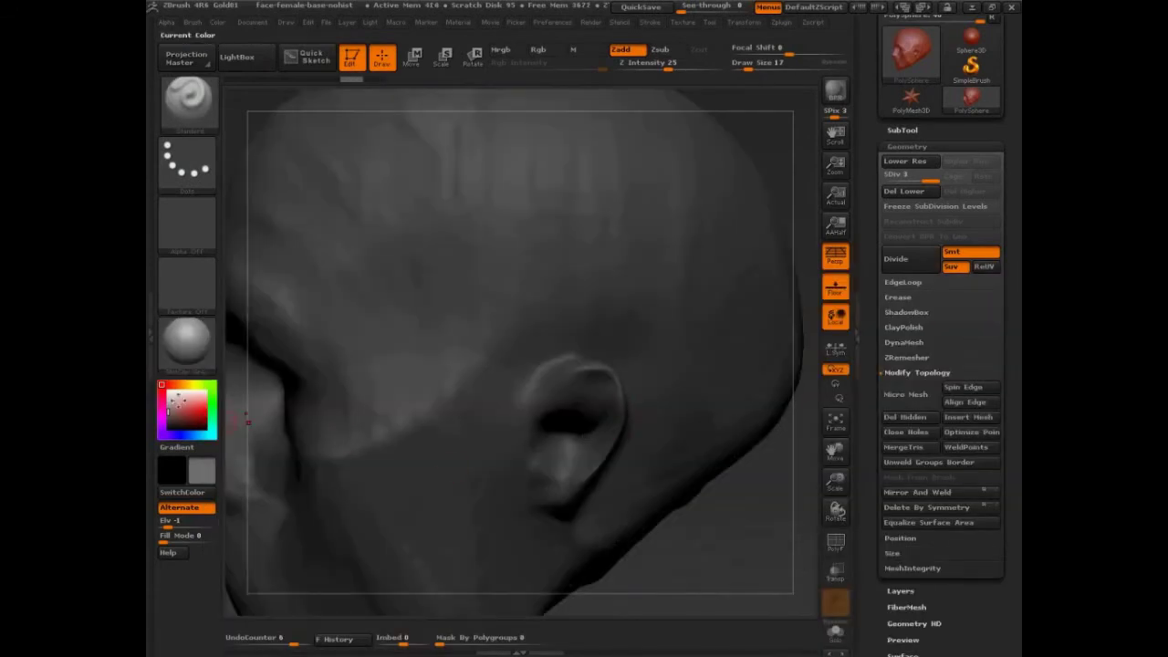
left_click(164, 385)
Carve a curved row of spaced dot indentations across the side of the head above the ear.
mouse_move(684, 287)
left_mouse_down()
mouse_move(414, 310)
mouse_move(349, 347)
left_mouse_up()
key("ctrl+z")
mouse_move(734, 310)
left_mouse_down()
mouse_move(483, 287)
mouse_move(370, 329)
left_mouse_up()
key("ctrl+shift")
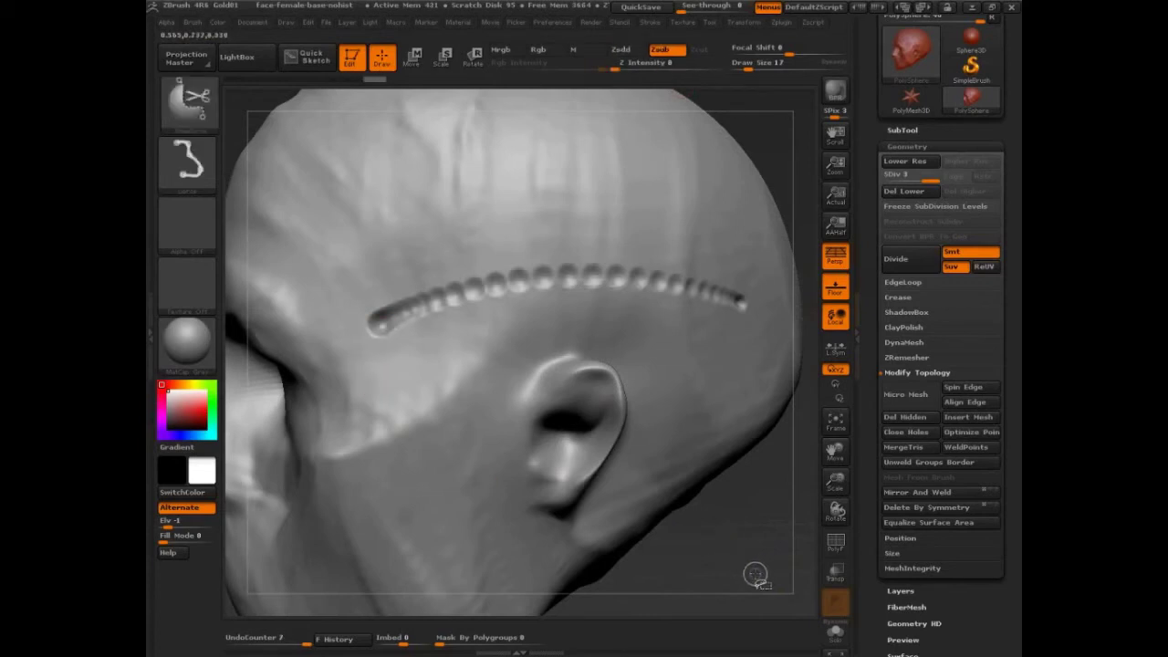
mouse_move(549, 266)
left_mouse_down()
mouse_move(518, 290)
mouse_move(377, 328)
left_mouse_up()
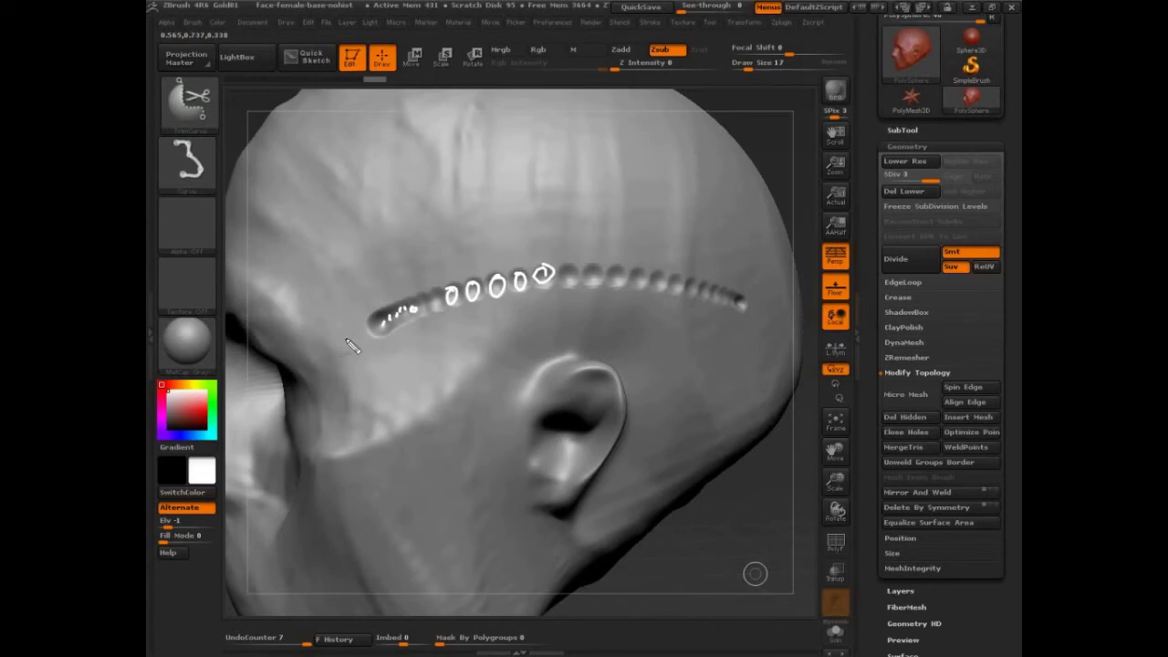
key("ctrl+shift")
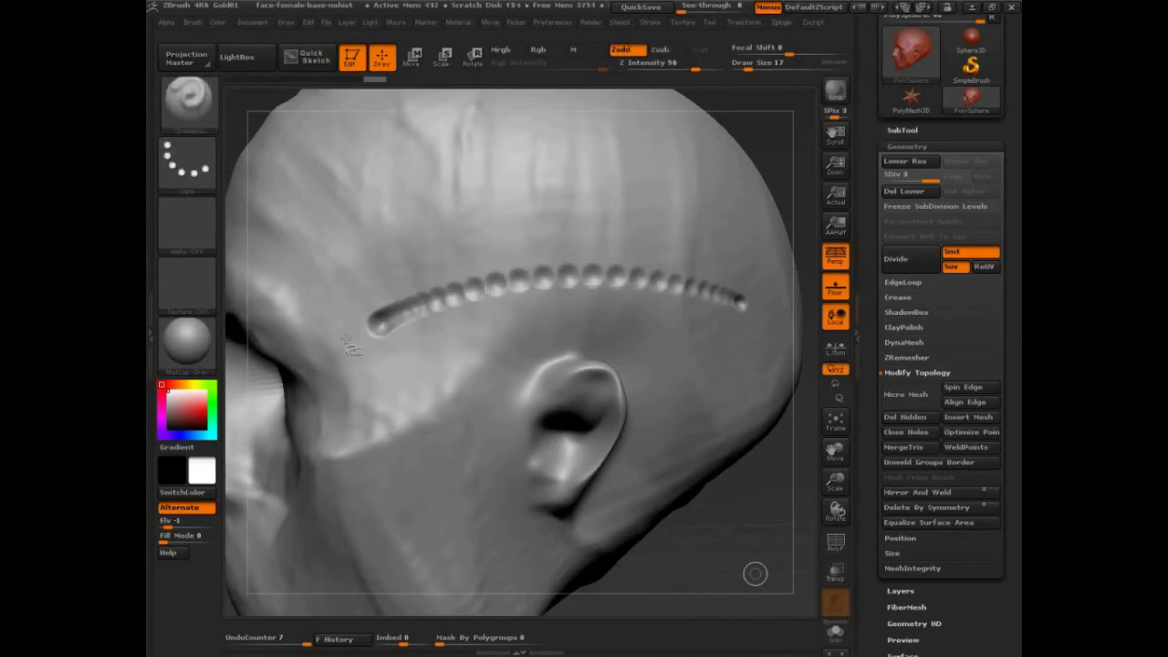
mouse_move(755, 553)
left_mouse_down()
mouse_move(761, 542)
mouse_move(748, 547)
left_mouse_up()
key("ctrl+shift")
mouse_move(579, 128)
left_mouse_down("ctrl+shift")
mouse_move(392, 383)
mouse_move(668, 308)
left_mouse_up("ctrl+shift")
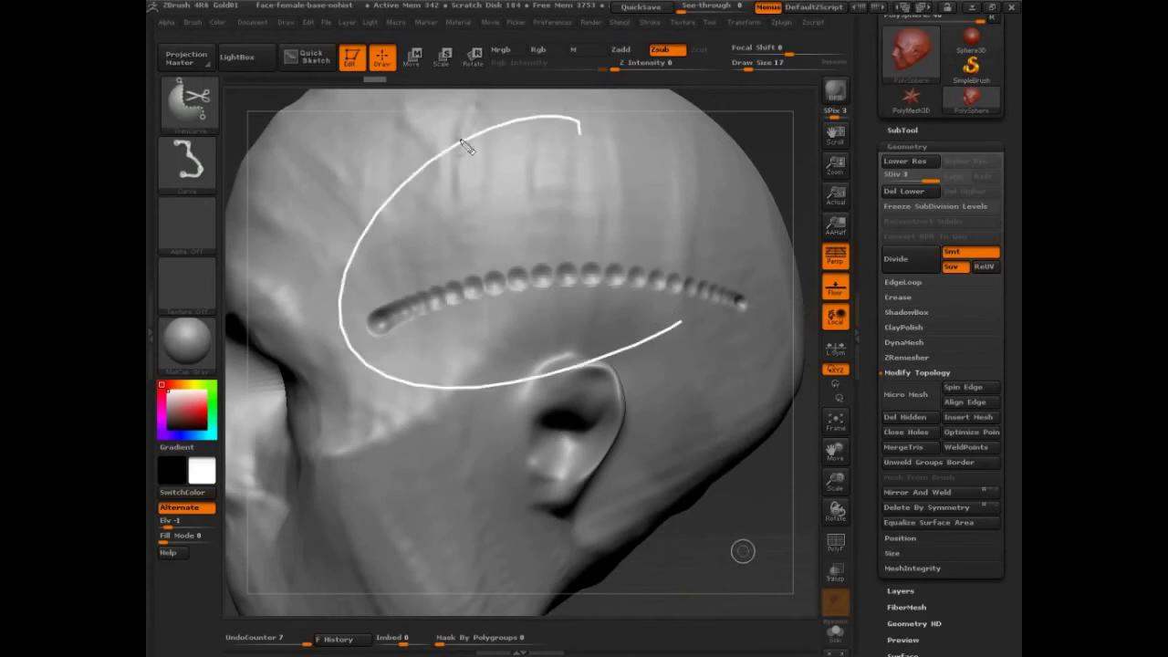
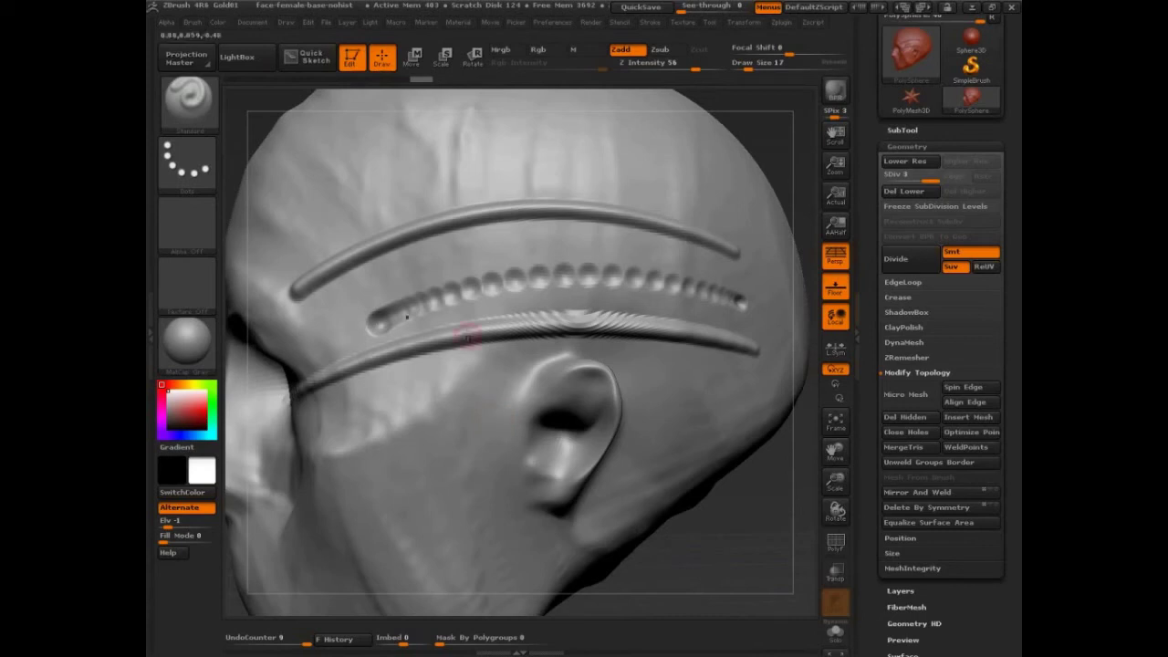
Sculpt a curved row of raised, spaced dots above the upper smooth ridge on the side of the head.
left_click(649, 22)
left_click_drag(303, 246, 344, 218)
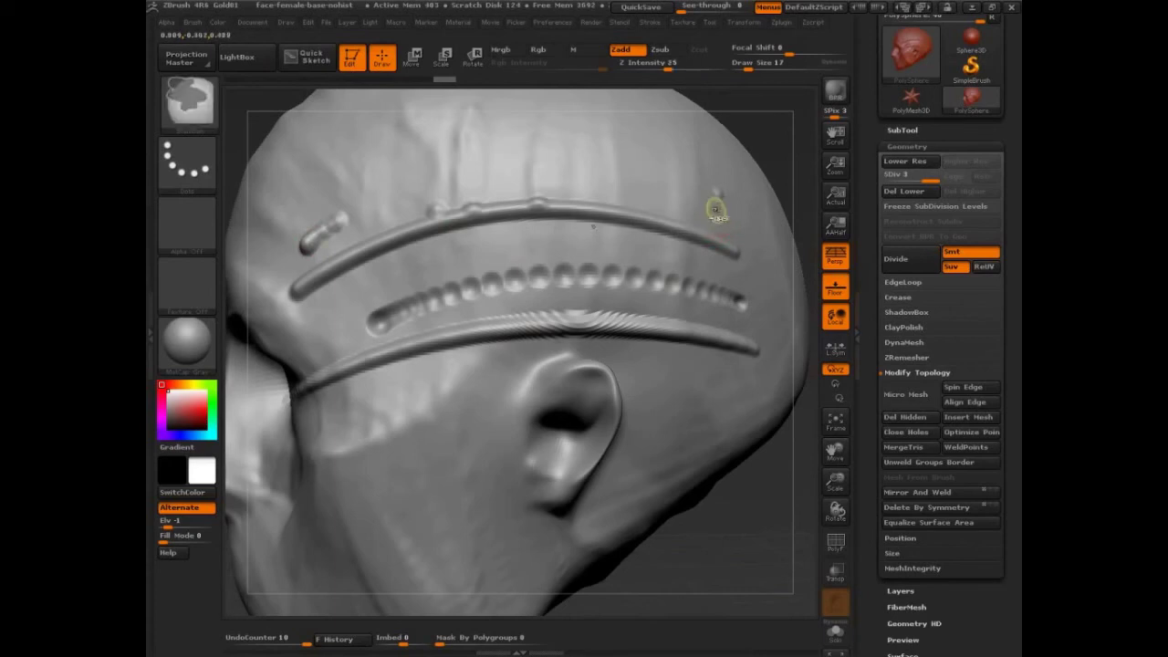
key("ctrl+z")
mouse_move(717, 192)
left_mouse_down()
mouse_move(664, 170)
mouse_move(278, 241)
left_mouse_up()
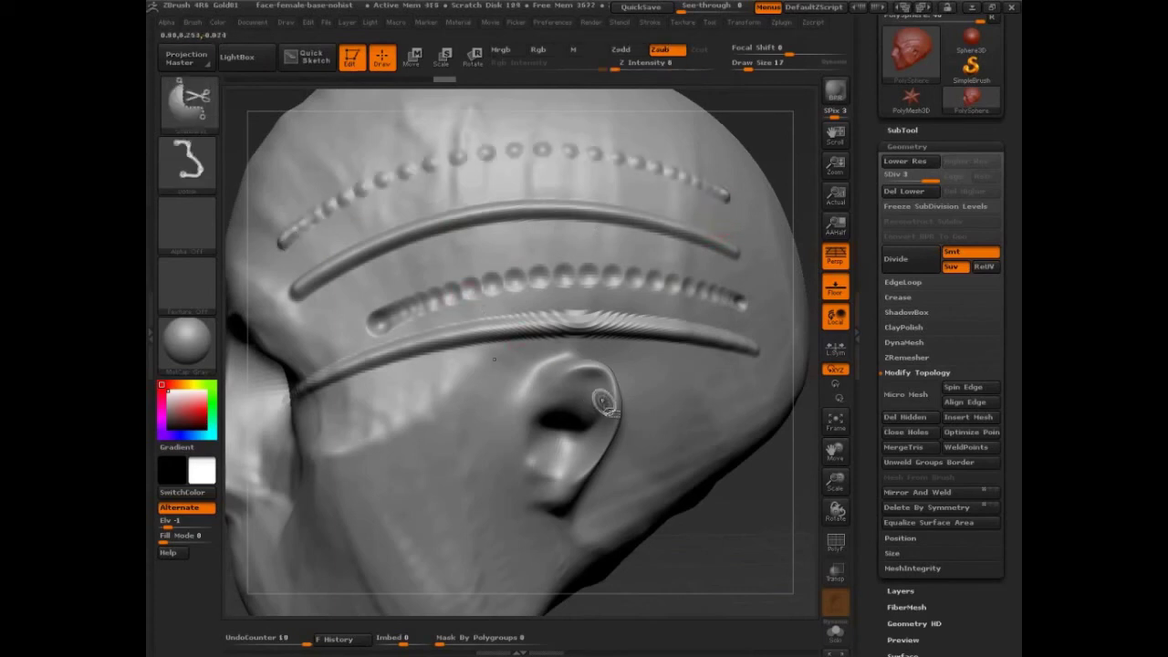
mouse_move(728, 195)
left_mouse_down("ctrl+shift")
mouse_move(493, 151)
mouse_move(270, 252)
mouse_move(319, 294)
left_mouse_up("ctrl+shift")
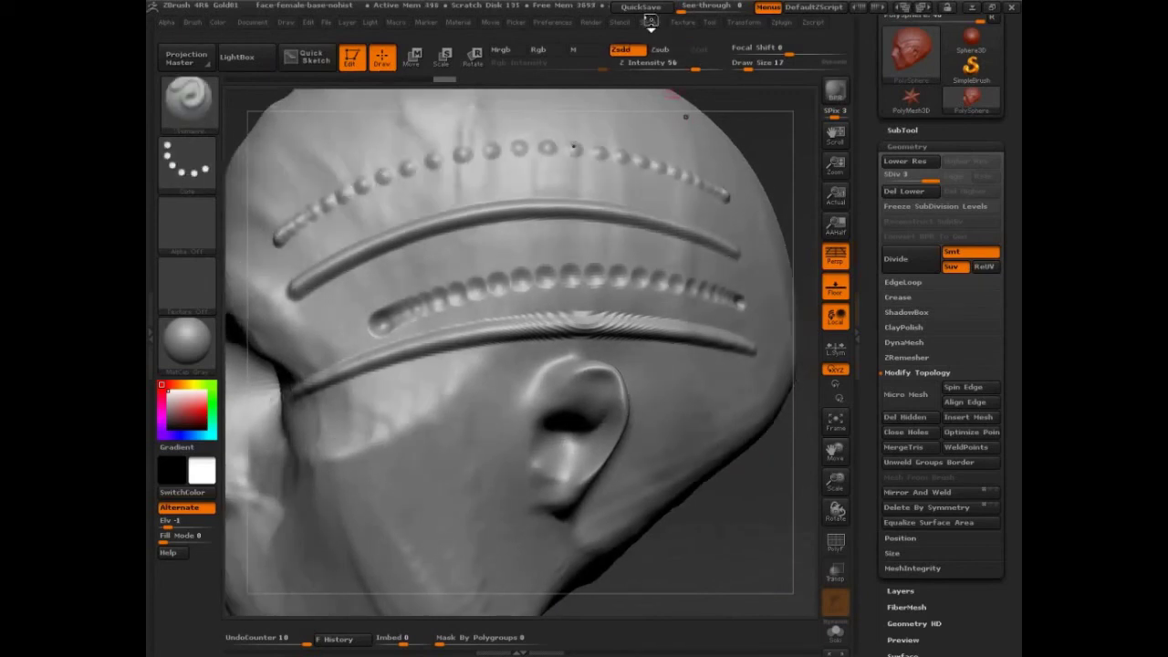
left_click(650, 22)
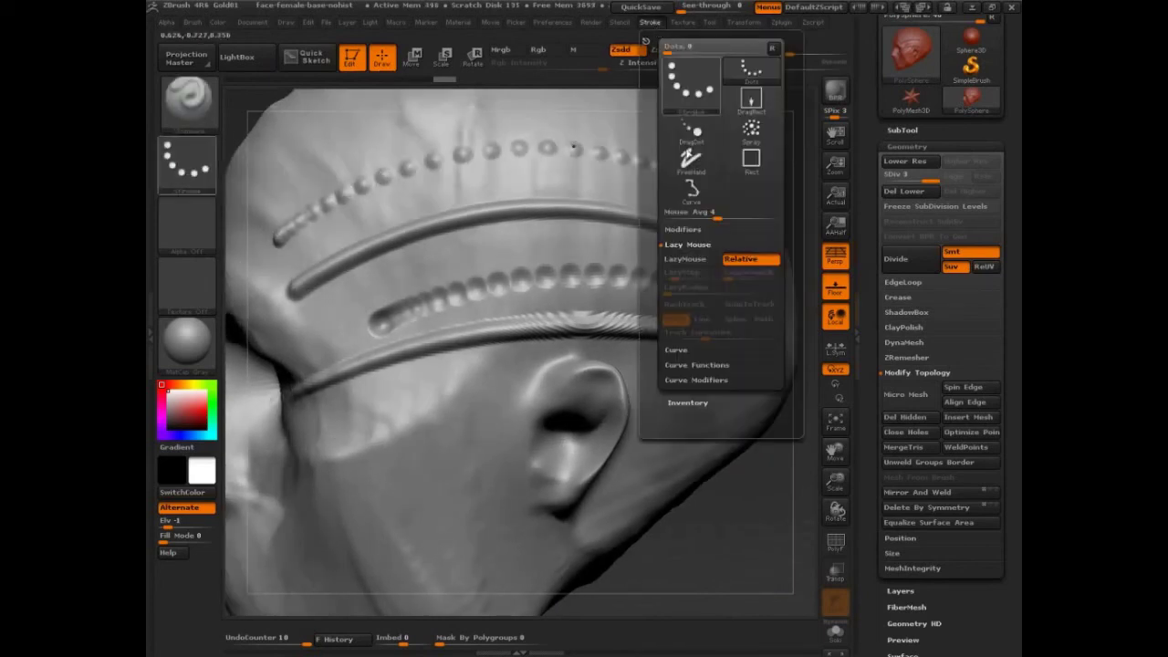
left_click(684, 259)
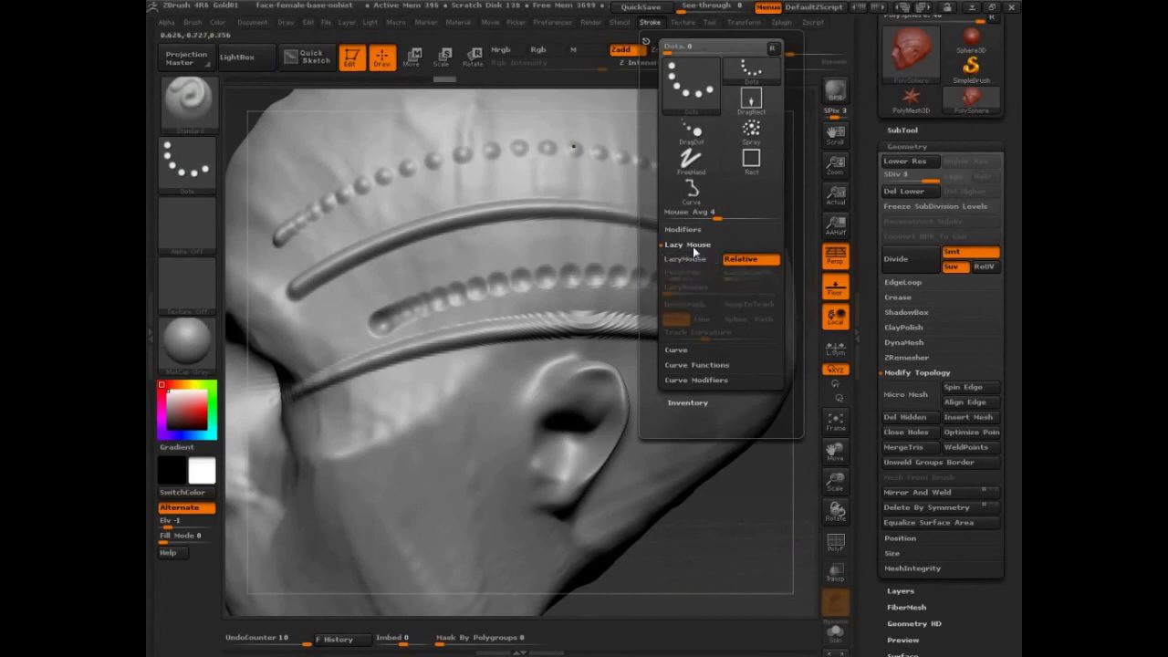
mouse_move(698, 547)
left_mouse_down()
mouse_move(703, 495)
mouse_move(666, 509)
left_mouse_up()
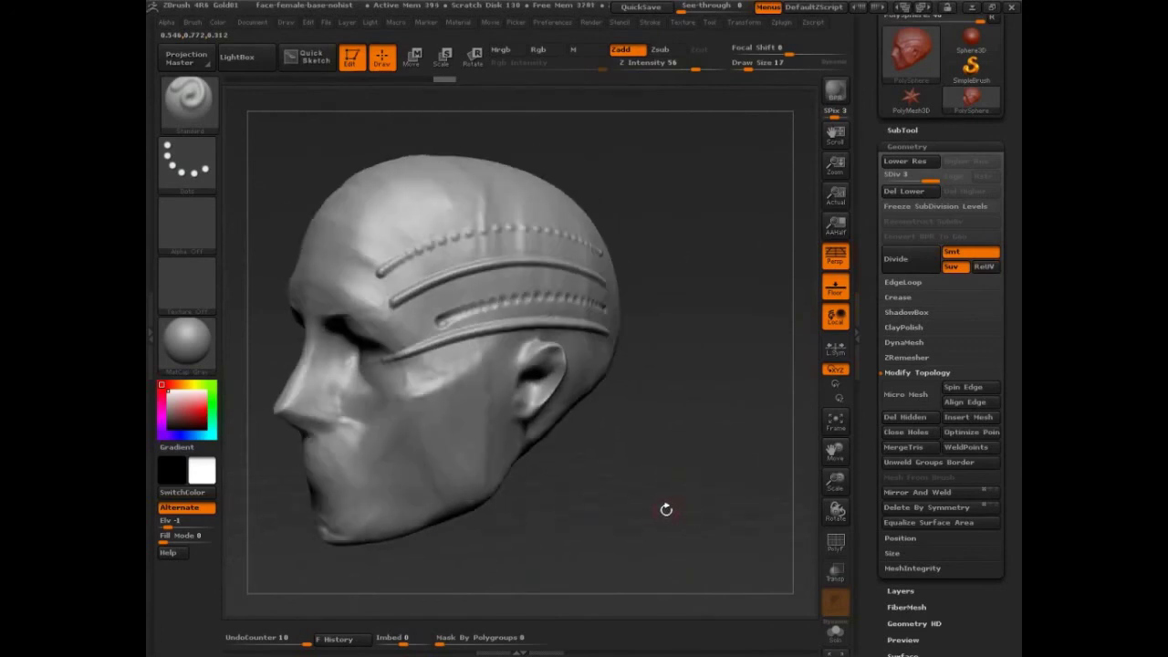
left_click_drag(666, 509, 675, 469)
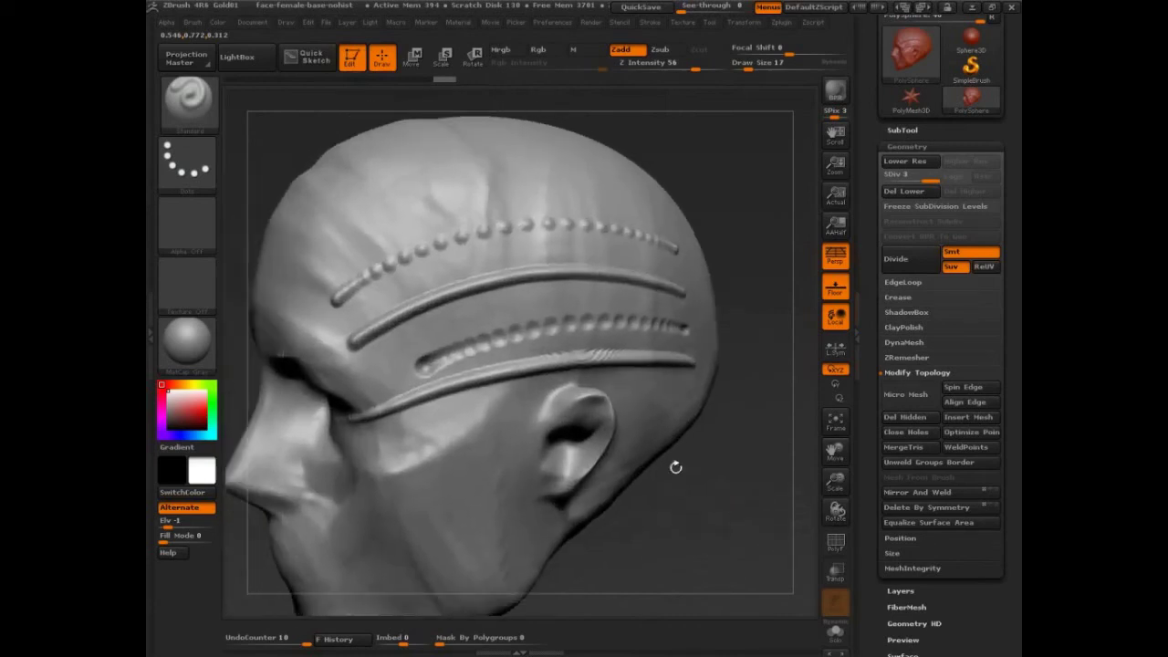
Assign the arrow-shaped Alpha 33 to the Standard brush and try a small stroke above the raised dots.
left_click(184, 233)
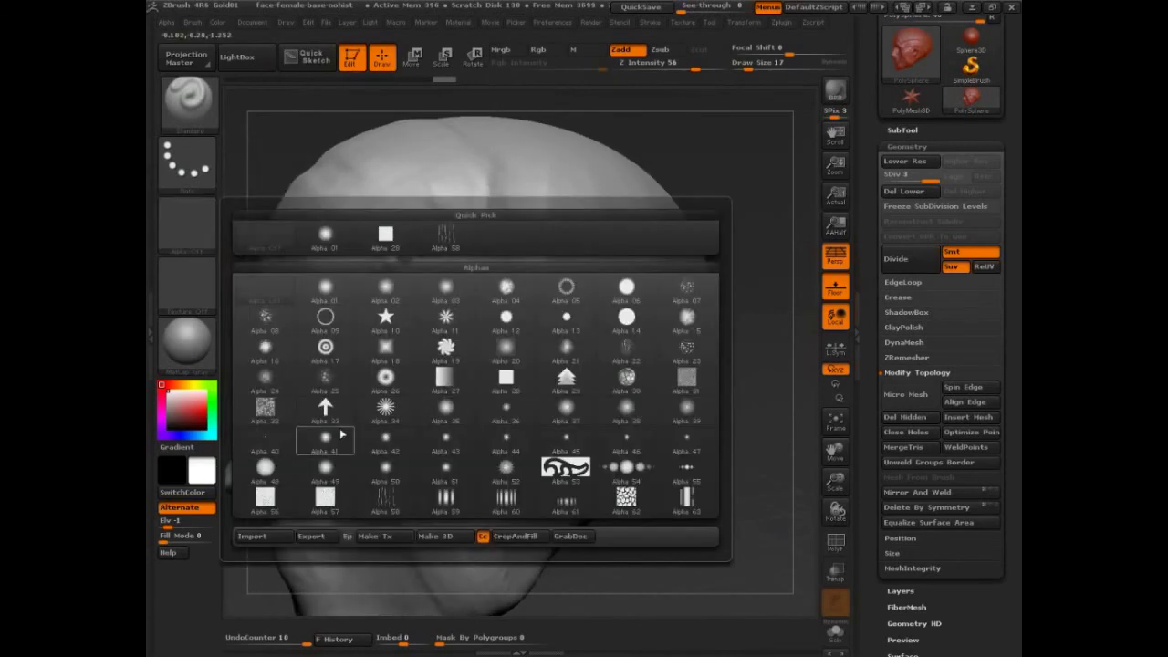
left_click(324, 407)
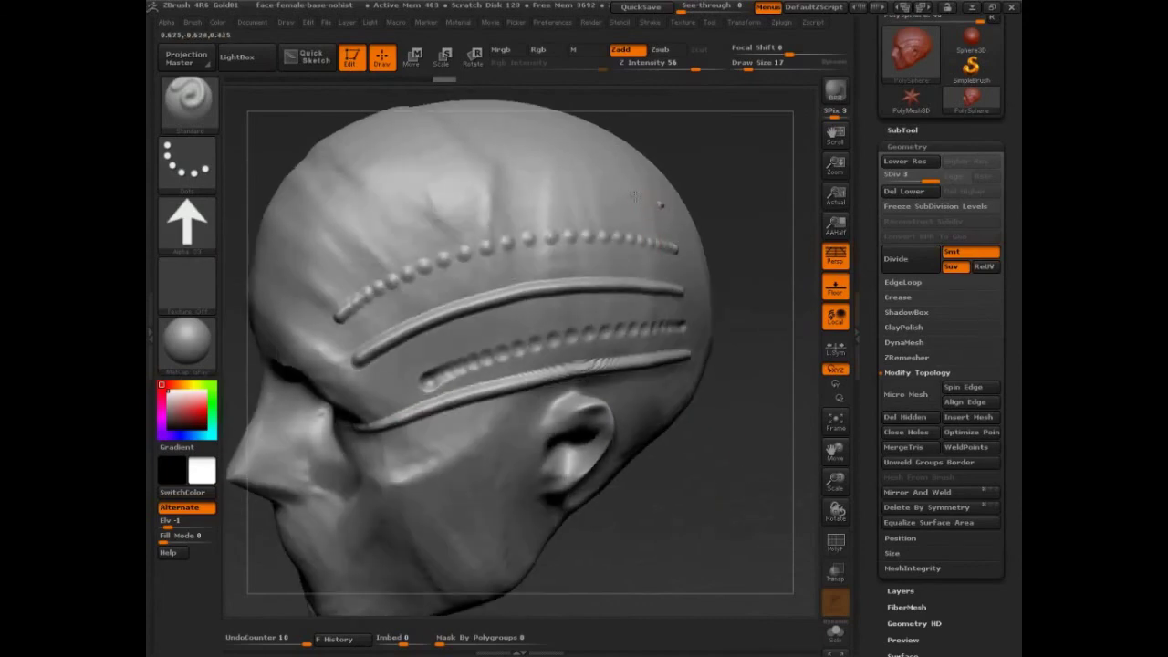
left_click_drag(663, 197, 312, 265)
mouse_move(730, 459)
left_mouse_down()
mouse_move(766, 511)
mouse_move(740, 535)
mouse_move(709, 511)
mouse_move(736, 539)
left_mouse_up()
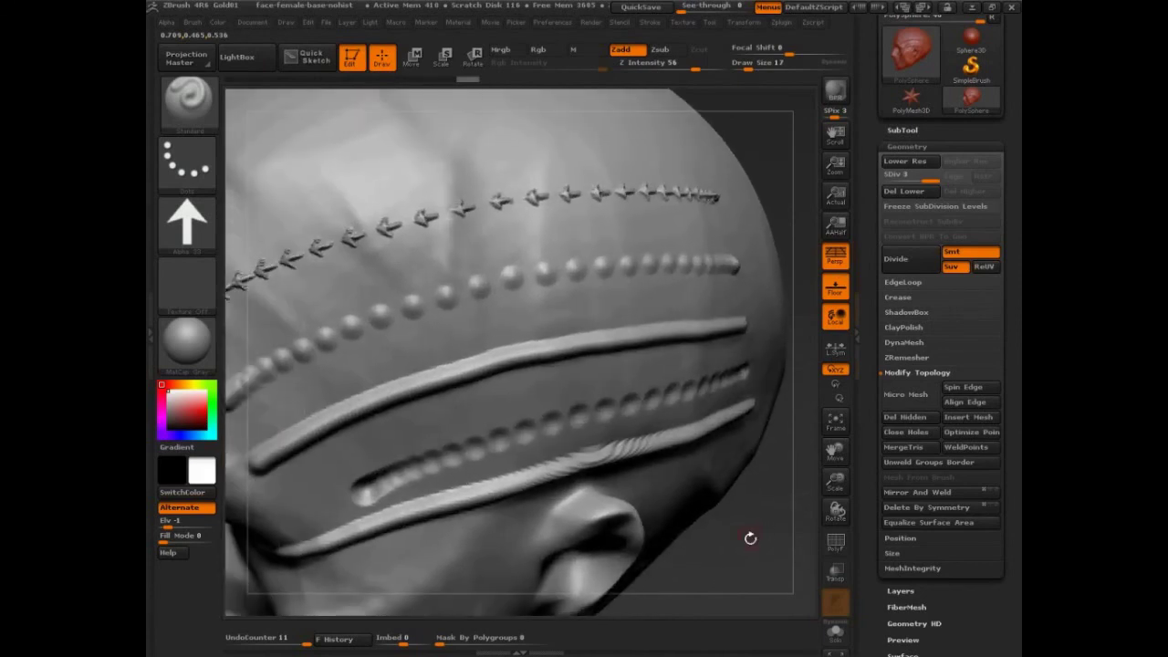
key("ctrl+z")
Try a larger arrow stroke above the raised dots with the draw size set to 59.
key("s")
left_click_drag(737, 489, 762, 489)
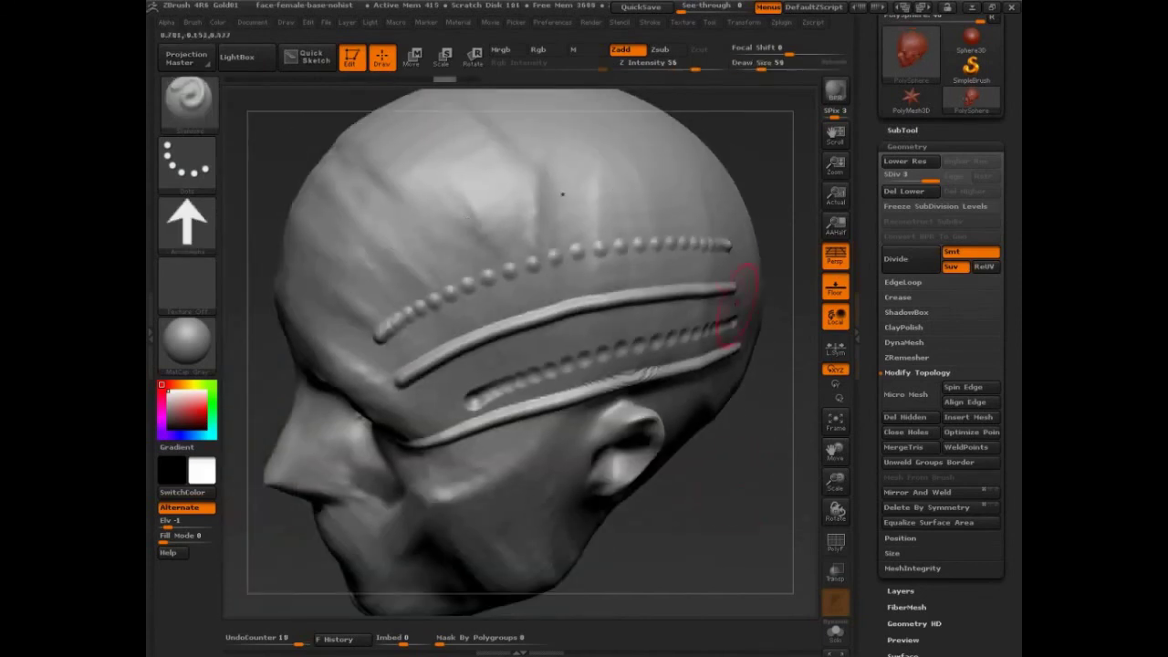
mouse_move(734, 194)
left_mouse_down()
mouse_move(602, 183)
mouse_move(269, 306)
left_mouse_up()
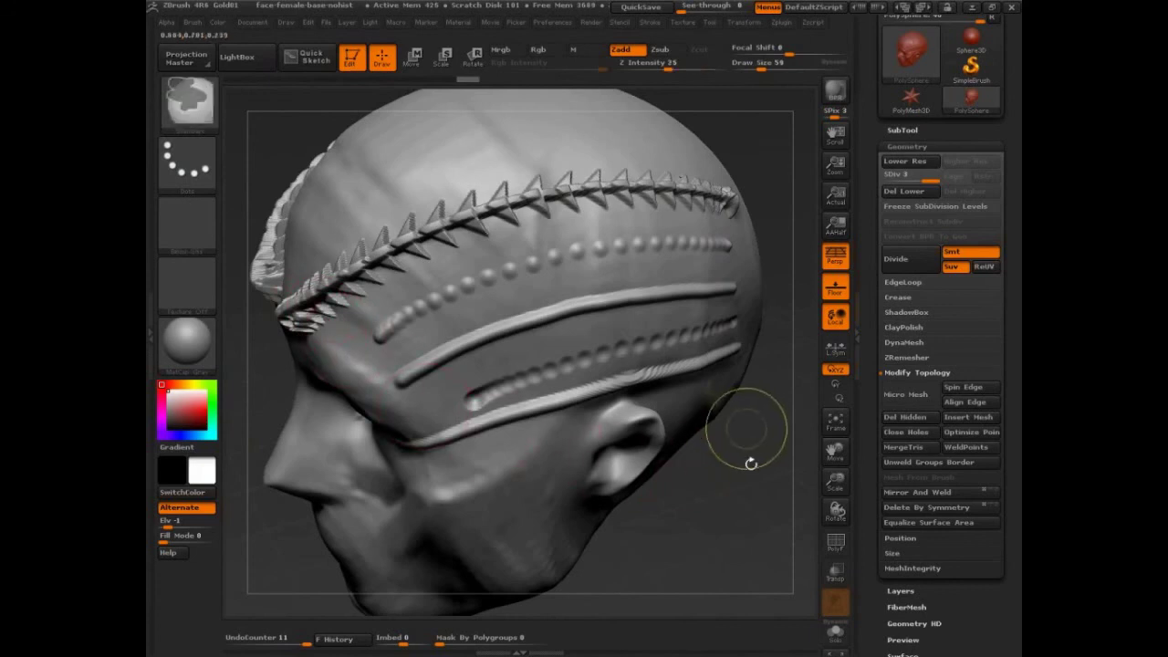
key("ctrl+z")
Set the draw size to 38 and sculpt a curved row of arrow shapes above the raised dots.
key("s")
left_click_drag(750, 495, 738, 496)
mouse_move(735, 193)
left_mouse_down()
mouse_move(620, 184)
mouse_move(360, 308)
left_mouse_up()
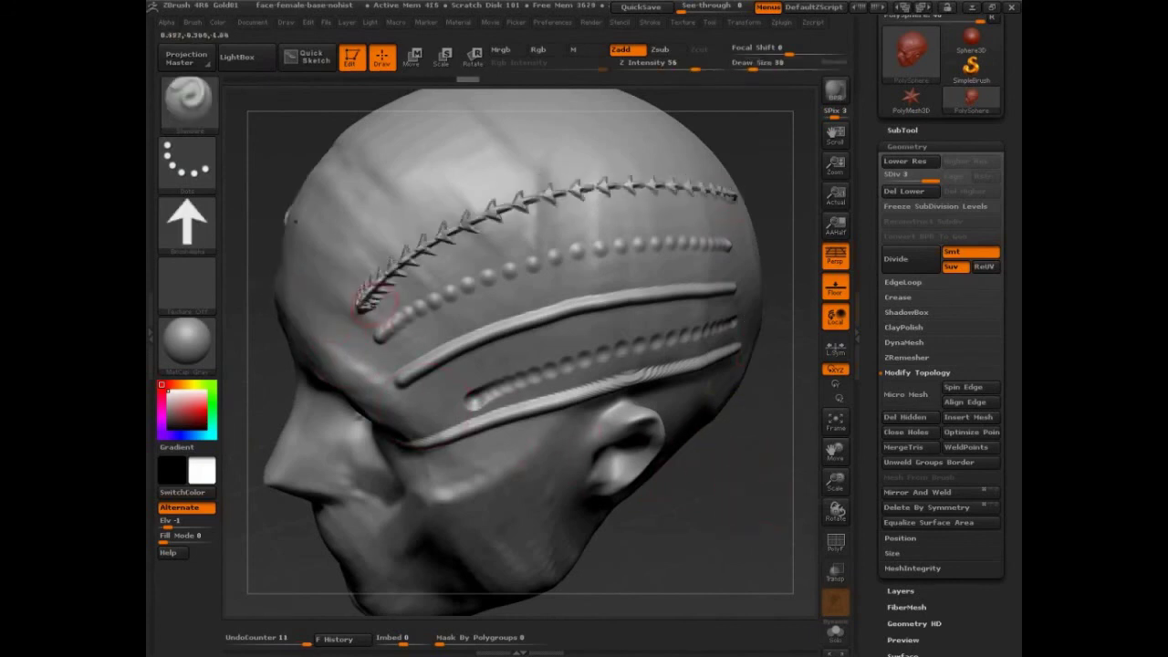
Sculpt a dense curved row of arrows above the spaced arrow row with Lazy Mouse turned off, and turn Lazy Mouse back on.
key("ctrl+shift")
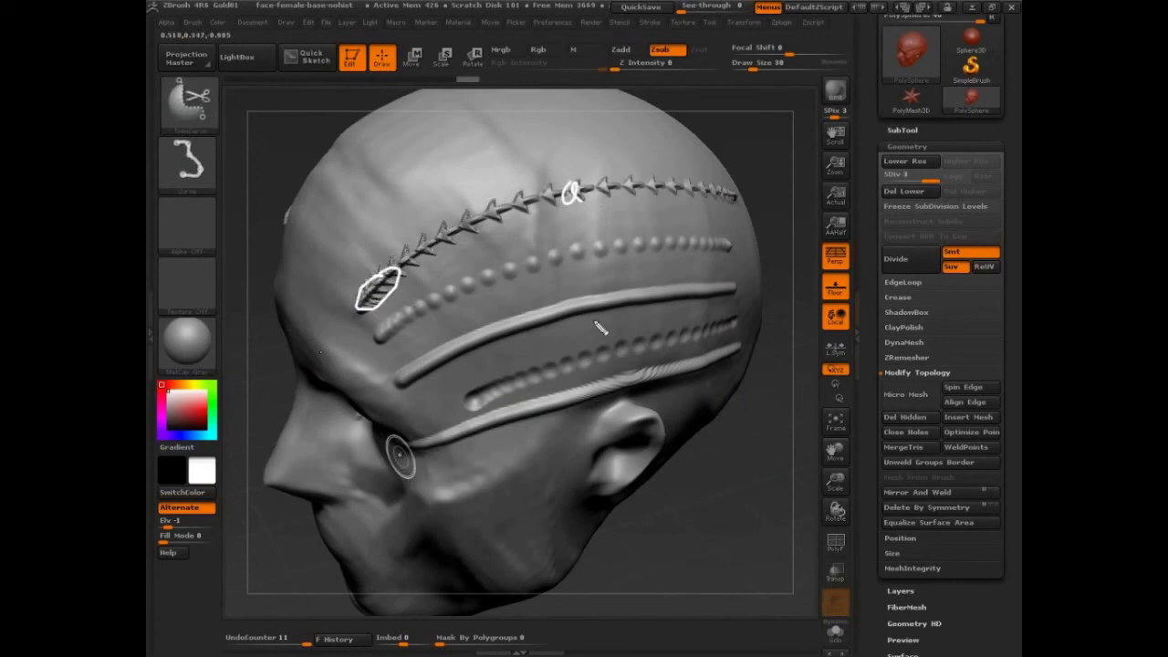
left_click(649, 22)
left_click(686, 244)
left_click(686, 260)
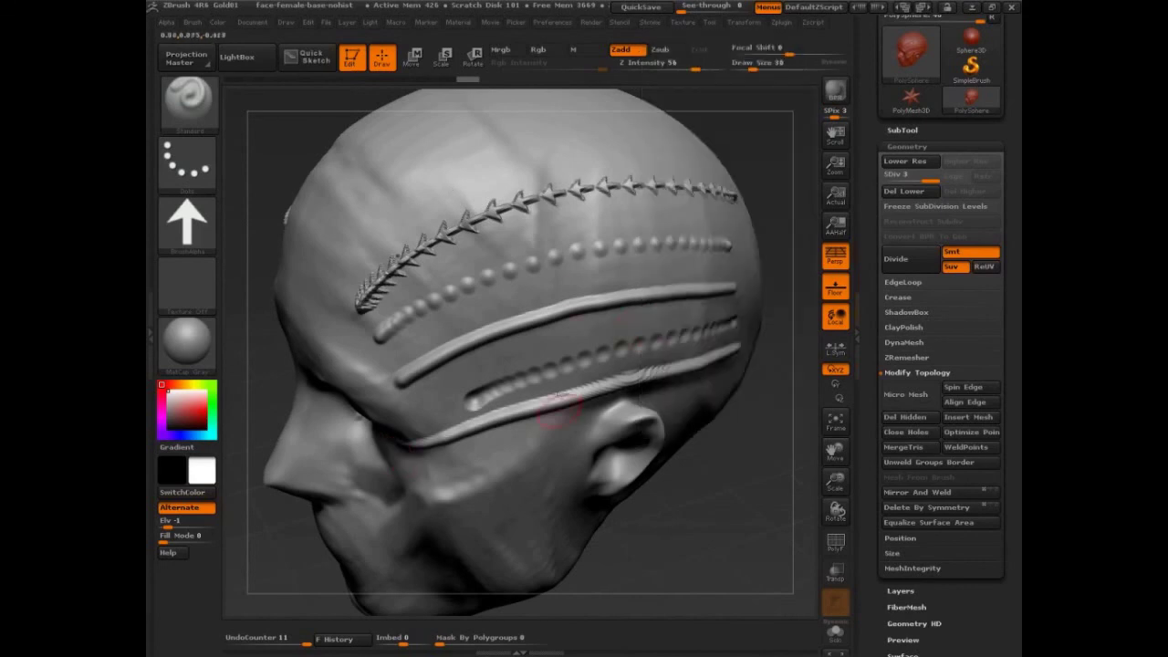
mouse_move(760, 156)
left_mouse_down()
mouse_move(710, 158)
mouse_move(365, 263)
left_mouse_up()
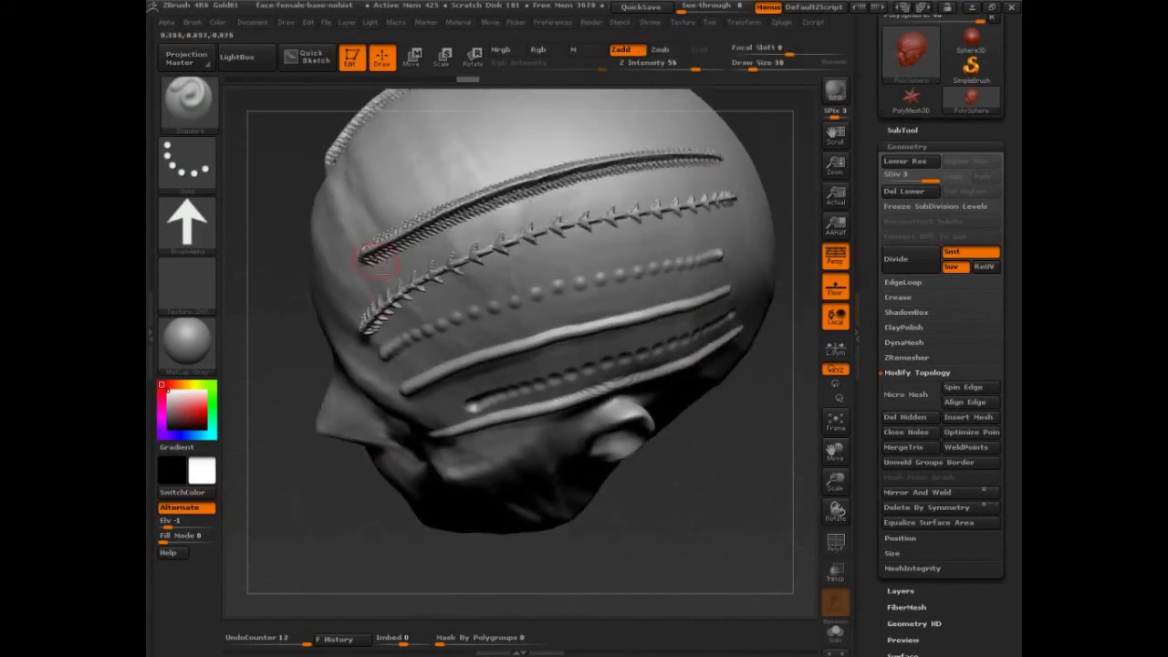
mouse_move(669, 486)
left_mouse_down()
mouse_move(736, 550)
mouse_move(714, 550)
left_mouse_up()
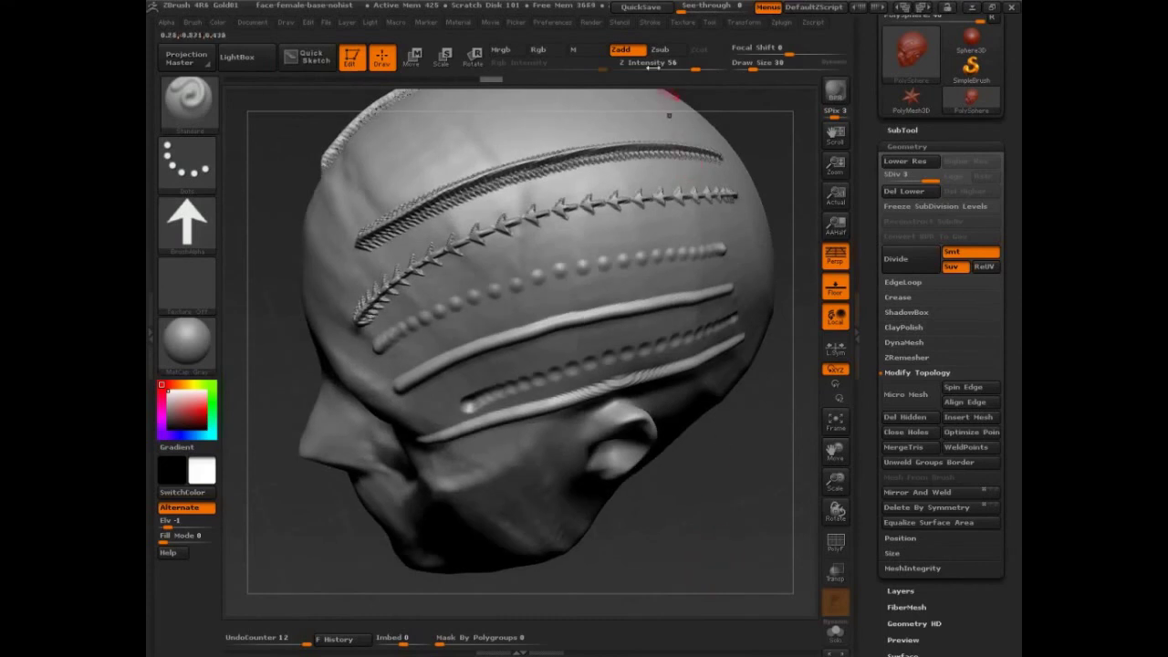
left_click(650, 22)
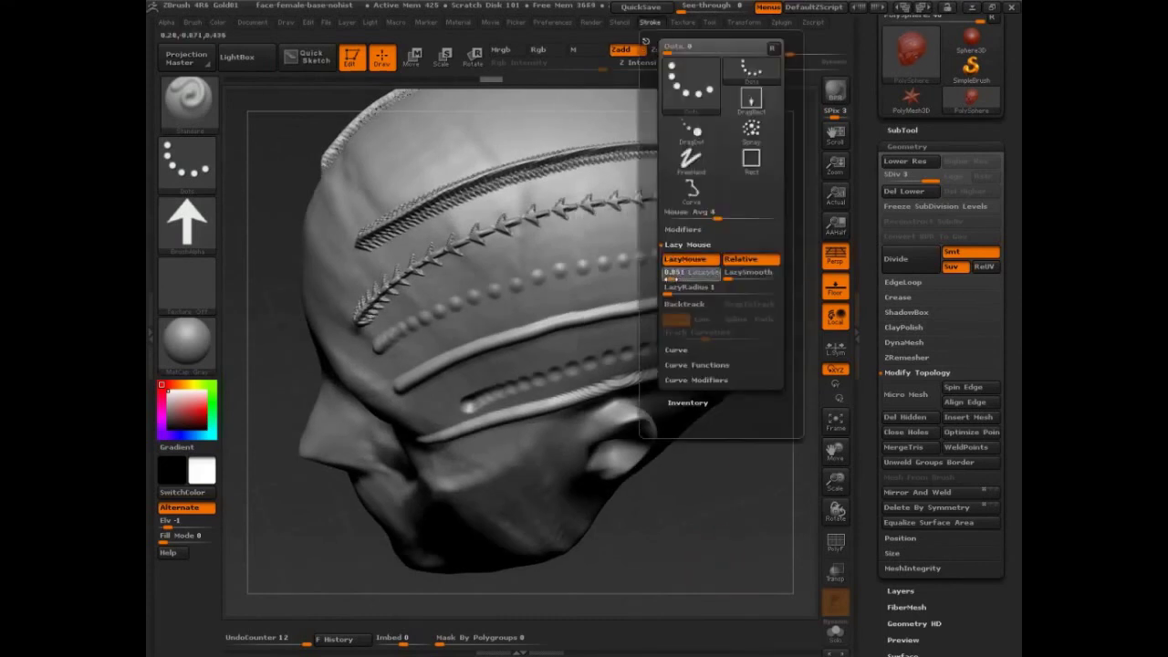
Undo all the demonstration strokes on the head back to the smooth, unmarked surface and inspect it from the front.
mouse_move(712, 450)
left_mouse_down()
mouse_move(734, 577)
mouse_move(684, 280)
mouse_move(378, 404)
mouse_move(474, 488)
mouse_move(746, 467)
mouse_move(752, 266)
mouse_move(612, 256)
mouse_move(744, 431)
mouse_move(690, 502)
left_mouse_up()
key("ctrl+z")
key("ctrl+z")
key("ctrl+z")
key("ctrl+z")
key("ctrl+z")
key("ctrl+z")
key("ctrl+z")
key("ctrl+z")
key("ctrl+z")
key("ctrl+z")
key("ctrl+z")
key("ctrl+z")
key("ctrl+z")
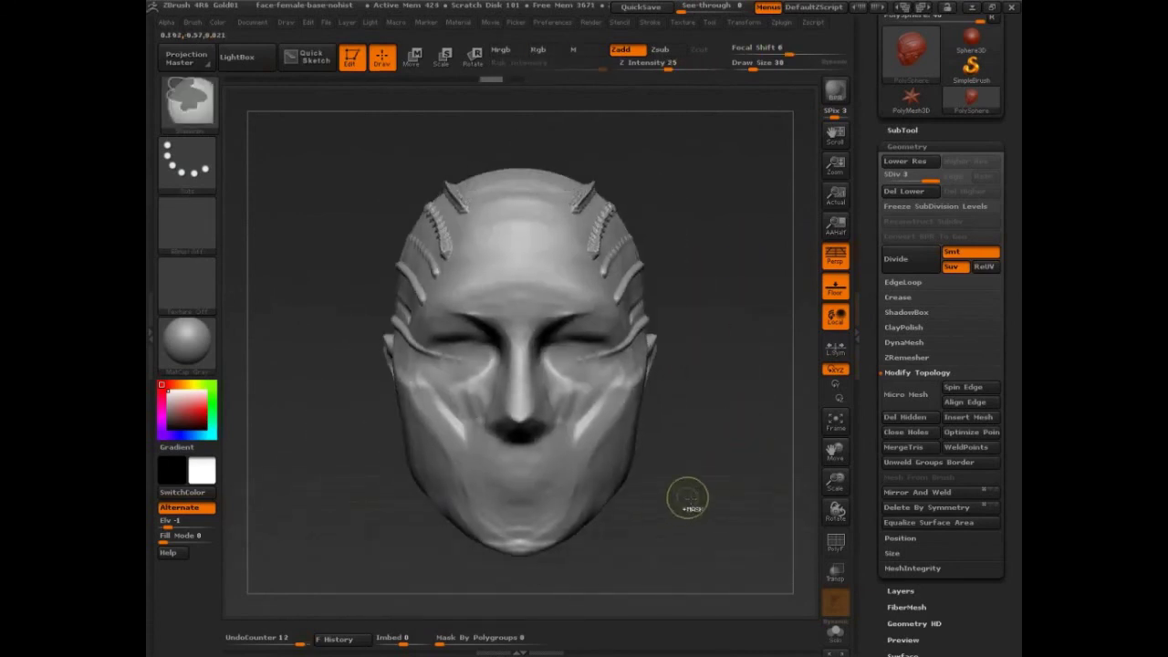
key("ctrl+z")
key("ctrl+z")
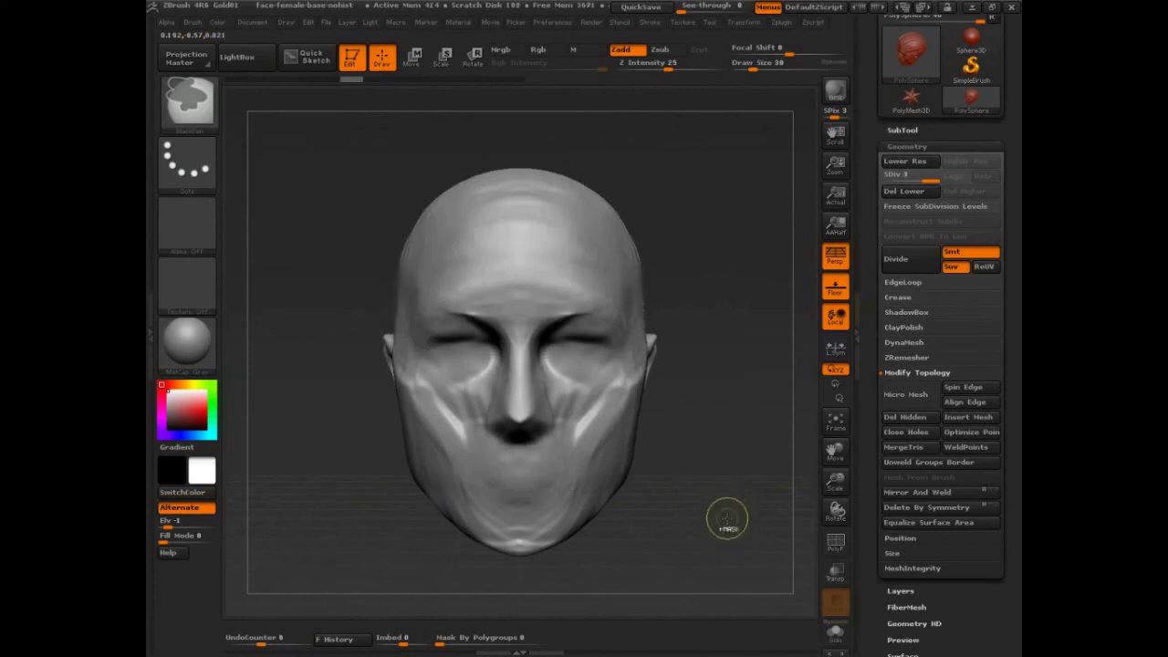
mouse_move(727, 518)
left_mouse_down()
mouse_move(689, 510)
mouse_move(731, 525)
left_mouse_up()
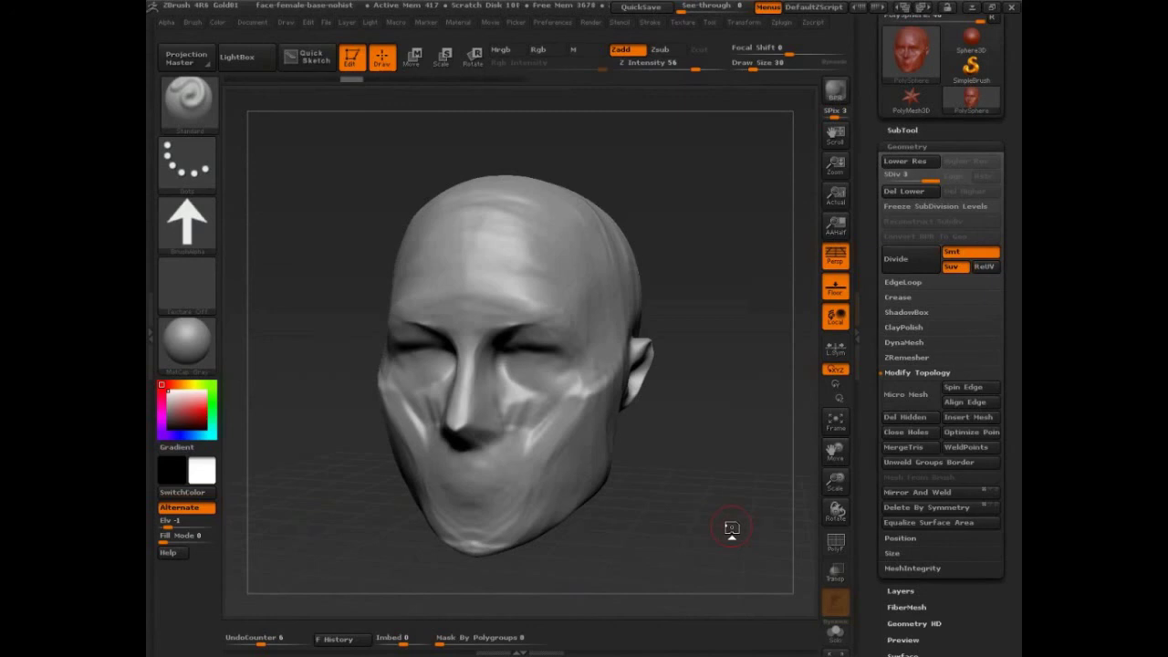
mouse_move(730, 527)
left_mouse_down()
mouse_move(712, 490)
mouse_move(717, 511)
left_mouse_up()
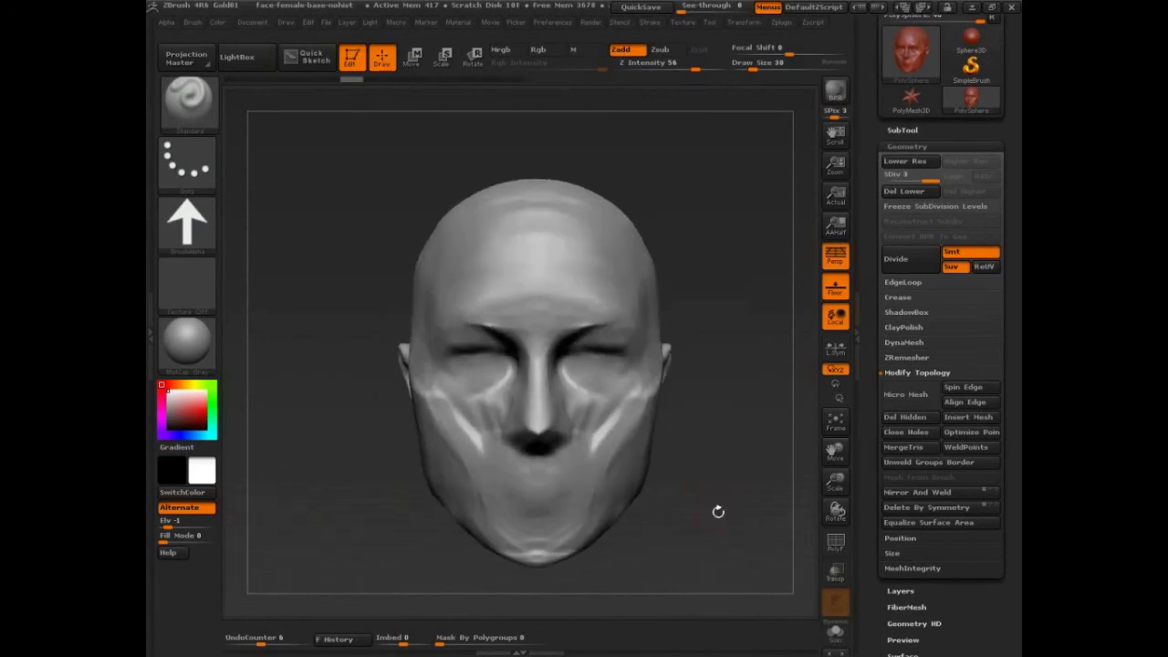